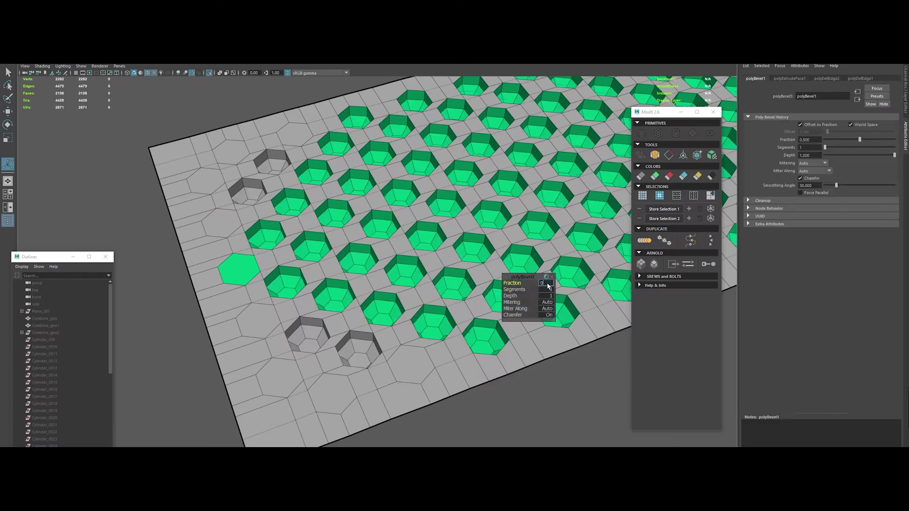
# Render the Export.tiff Write1 node and dismiss the non-commercial 1920x1080 resolution warning.
pyautogui.moveTo(378, 235); pyautogui.dragTo(382, 316, button='right')
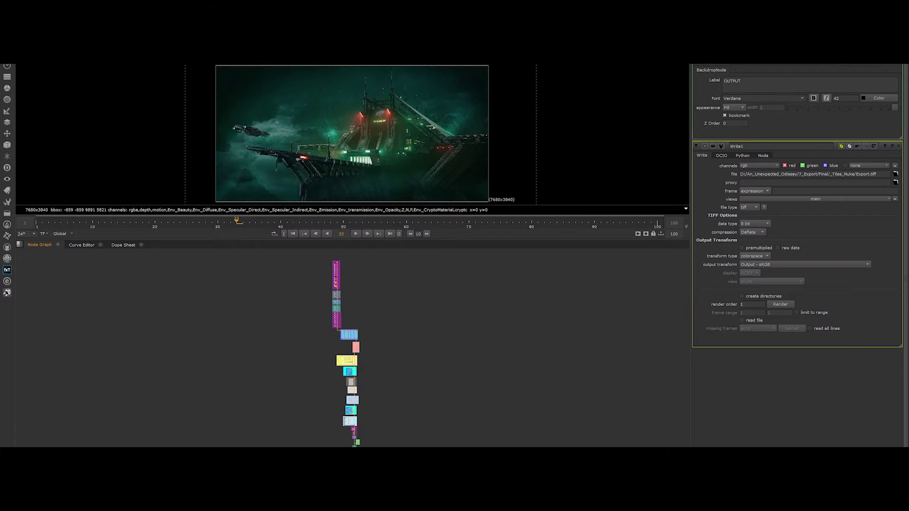
pyautogui.press('f')
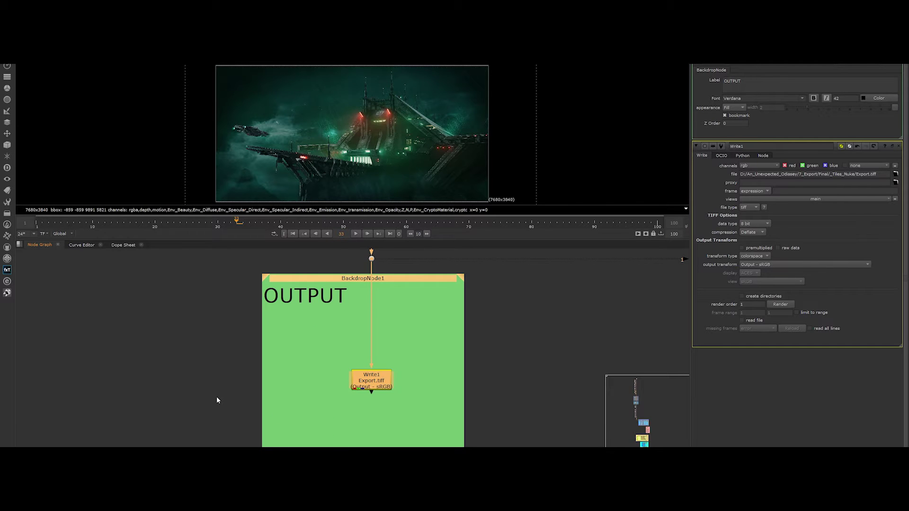
pyautogui.scroll(-2, 215, 397)
pyautogui.doubleClick(355, 386)
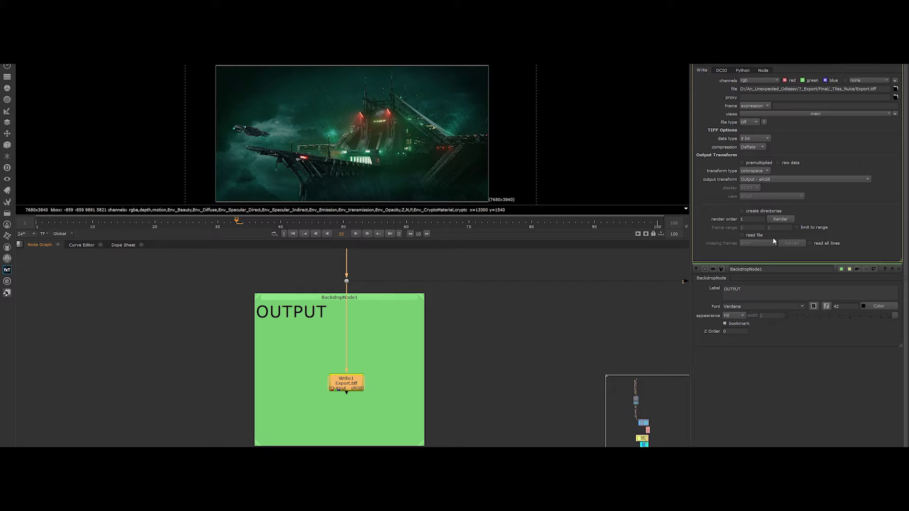
pyautogui.click(780, 219)
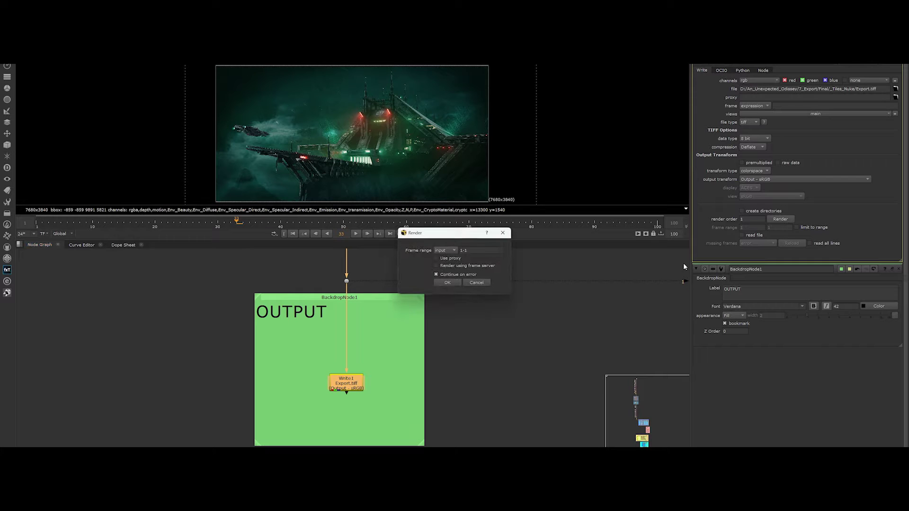
pyautogui.click(448, 282)
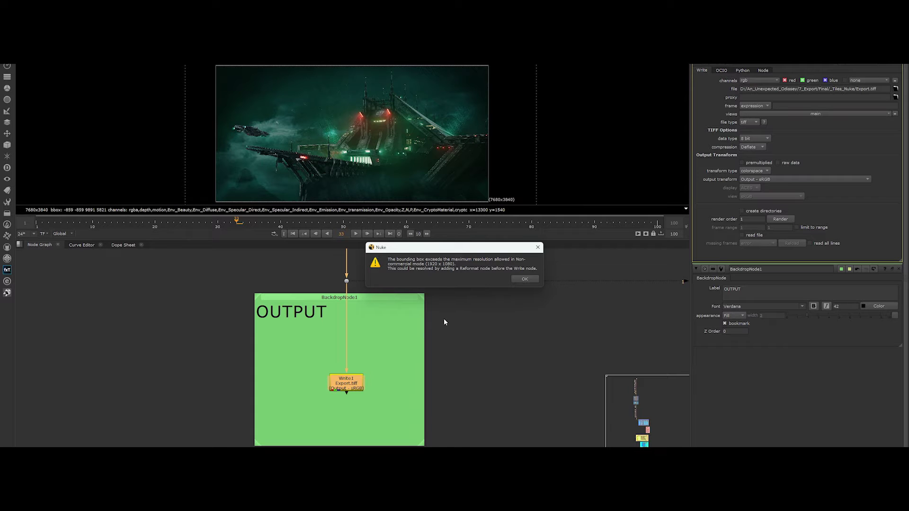
pyautogui.click(525, 281)
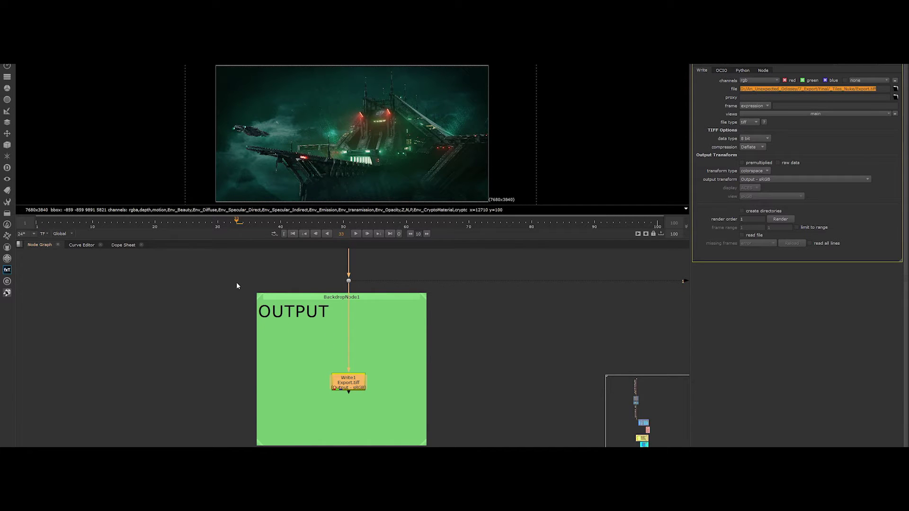
# Delete the OUTPUT backdrop and Write1, then add a Transform node below the comp.
pyautogui.moveTo(237, 284); pyautogui.dragTo(177, 285)
pyautogui.press('Delete')
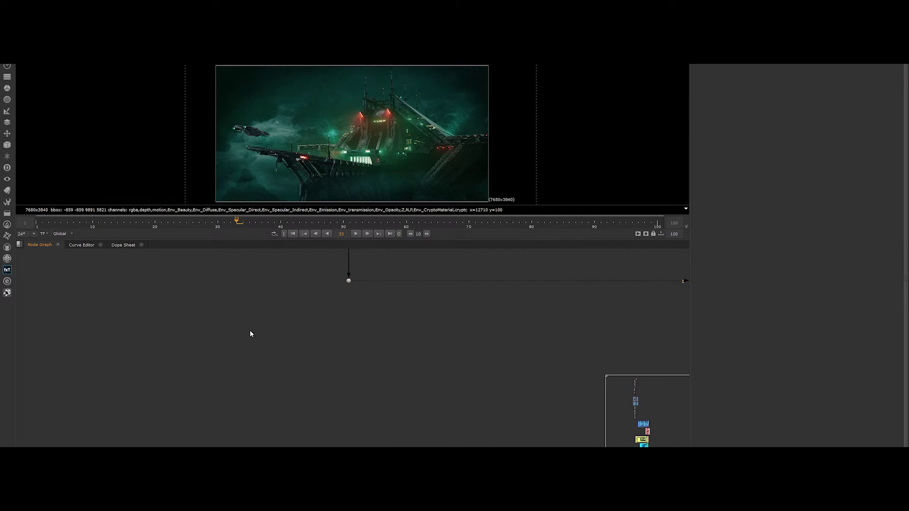
pyautogui.write('tra')
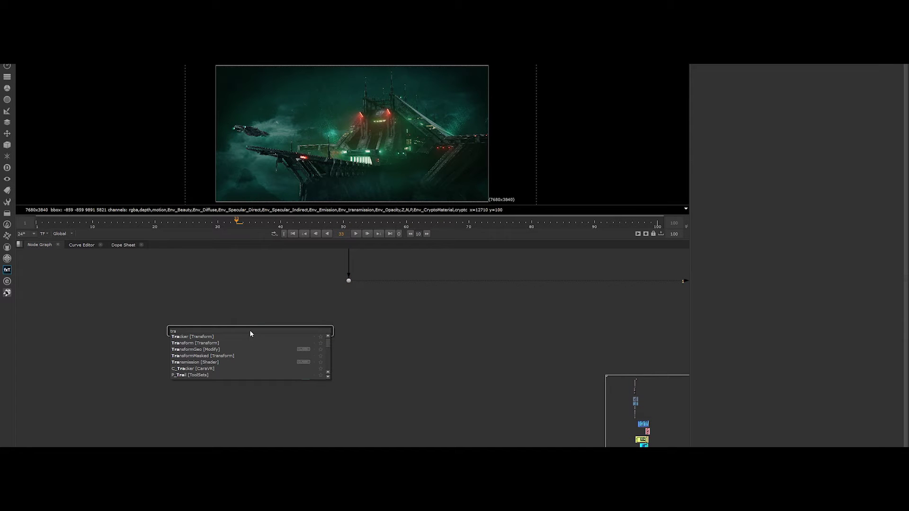
pyautogui.press('Down')
pyautogui.press('Down')
pyautogui.press('Return')
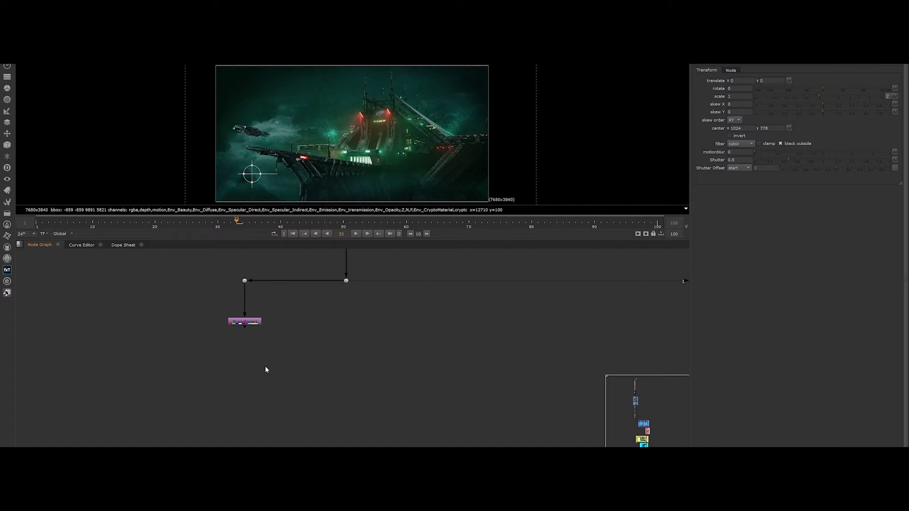
# Add a second Transform node and connect Transform2 directly under Transform1.
pyautogui.press('Tab')
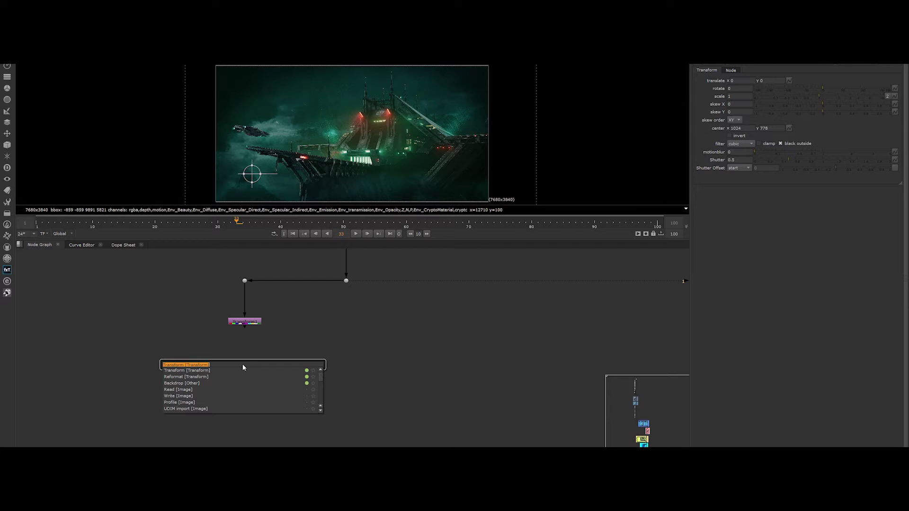
pyautogui.press('Return')
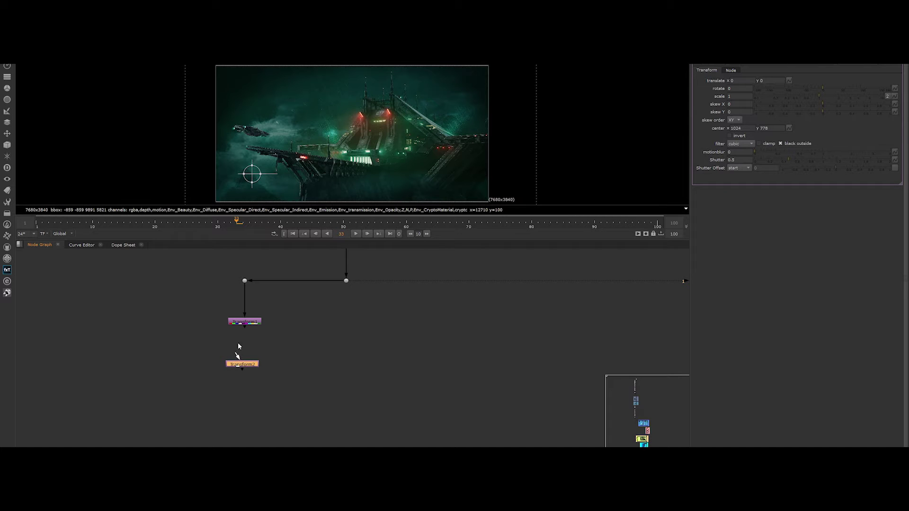
pyautogui.moveTo(238, 349); pyautogui.dragTo(245, 324)
pyautogui.moveTo(246, 363); pyautogui.dragTo(246, 353)
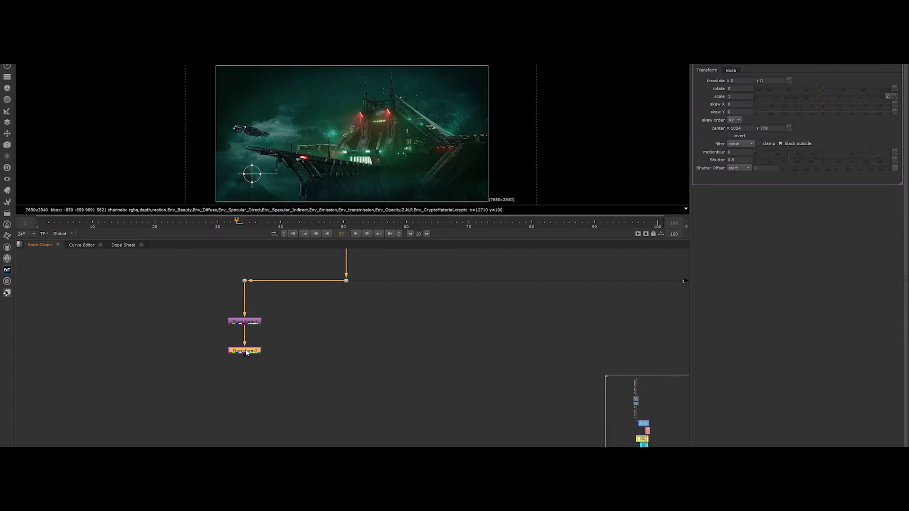
# Add a Reformat node under Transform2.
pyautogui.click(247, 377)
pyautogui.press('Tab')
pyautogui.write('reformat')
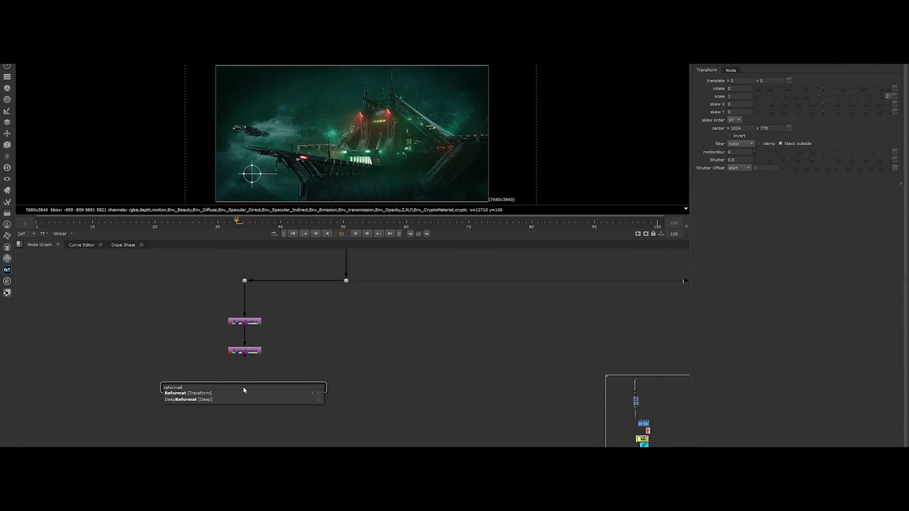
pyautogui.press('Return')
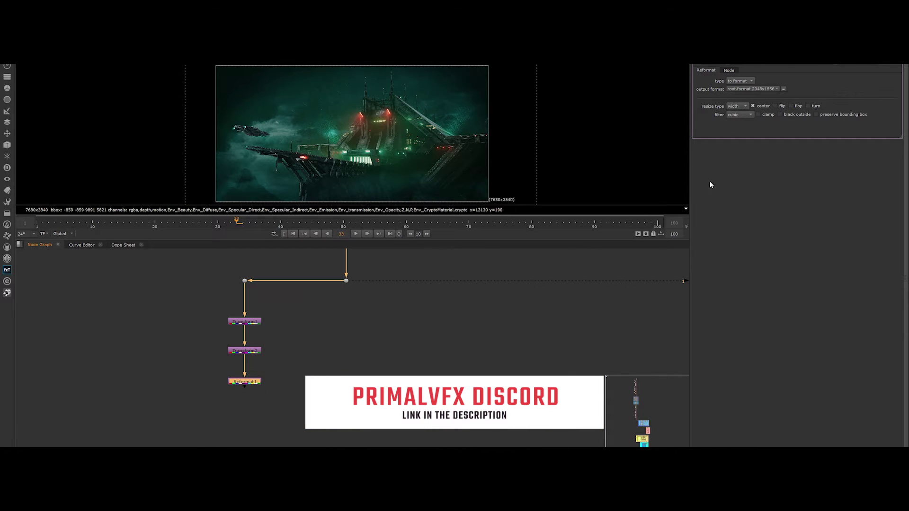
# Set the Reformat output to a new format named output_limit, 1920 x 1080.
pyautogui.click(752, 90)
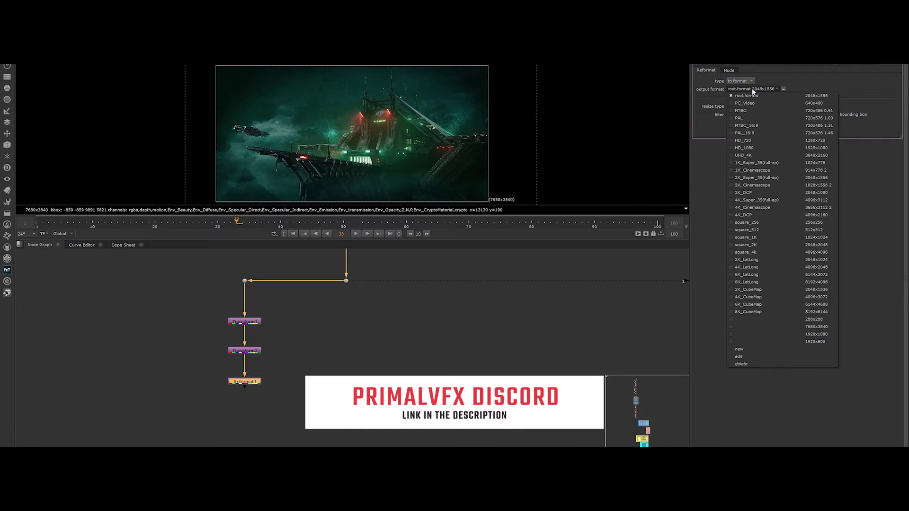
pyautogui.click(750, 350)
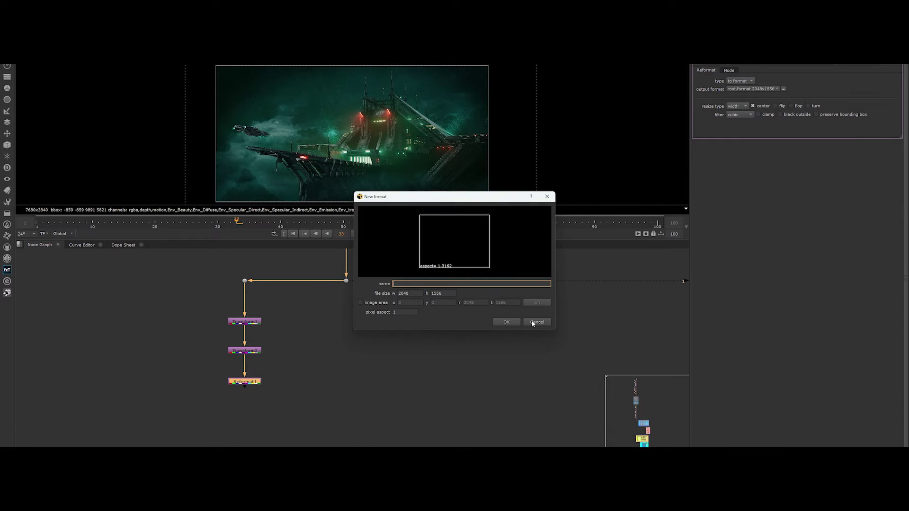
pyautogui.write('output_limit')
pyautogui.press('Tab')
pyautogui.write('1920')
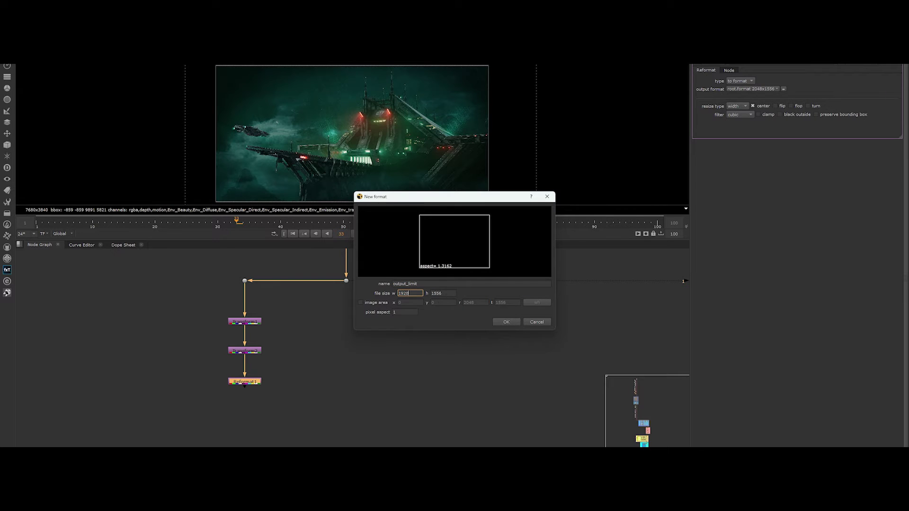
pyautogui.press('Tab')
pyautogui.write('1080')
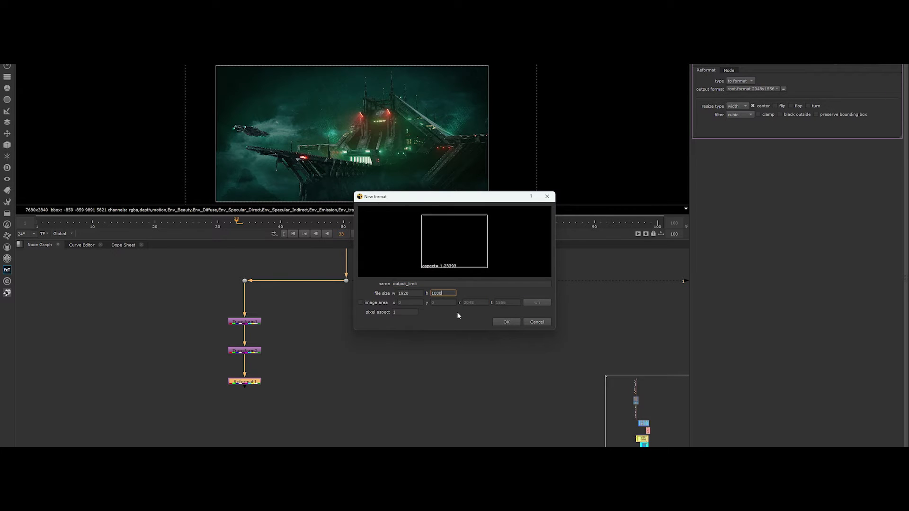
pyautogui.click(507, 322)
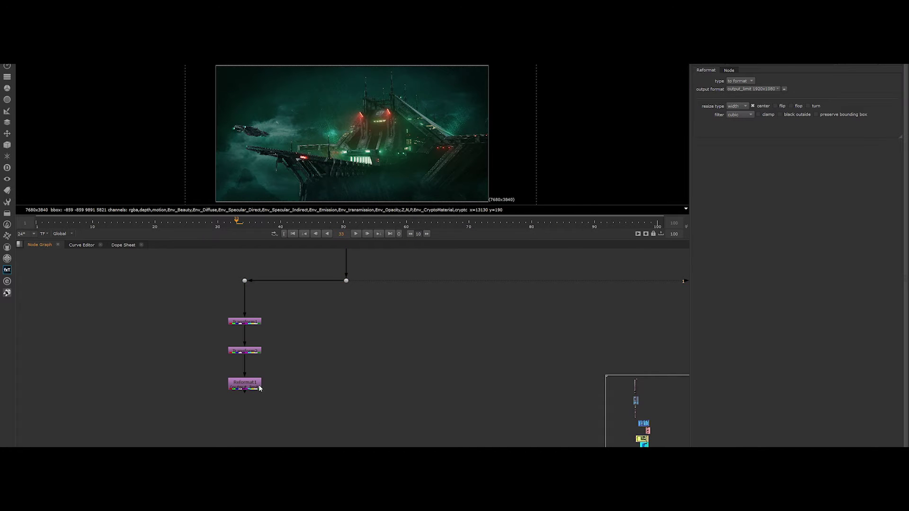
# Add a Write node and connect it to Reformat1.
pyautogui.press('Tab')
pyautogui.write('write')
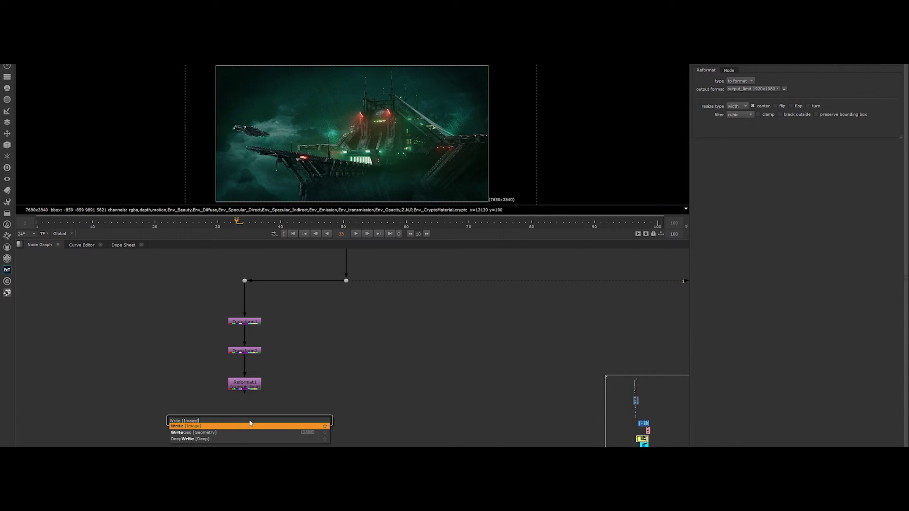
pyautogui.press('Return')
pyautogui.moveTo(242, 409)
pyautogui.mouseDown()
pyautogui.moveTo(245, 386)
pyautogui.moveTo(248, 419)
pyautogui.mouseUp()
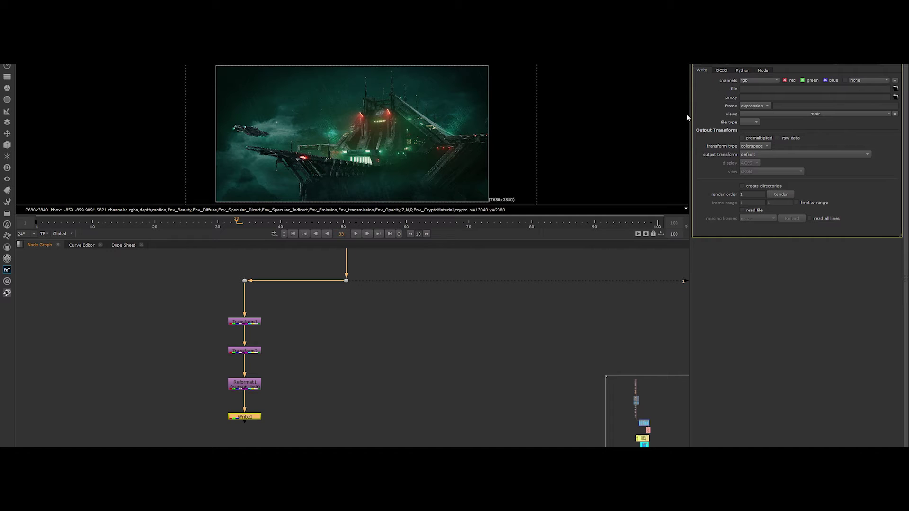
# Set the Write file to A_1.tiff in the tiles folder and start choosing the Output - sRGB transform.
pyautogui.write('D:/An_Unexpected_Odissey/7_Export/Final/_Tiles_Nuke/Export.tiff')
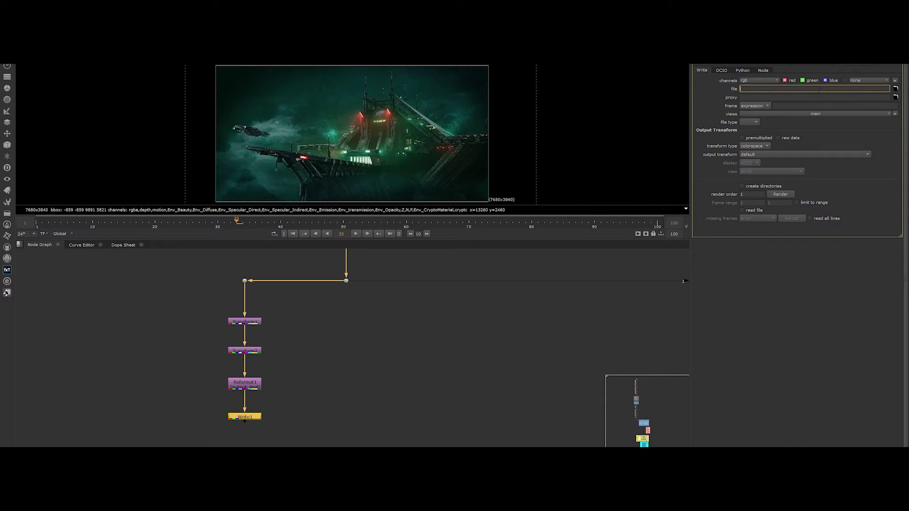
pyautogui.doubleClick(863, 89)
pyautogui.write('A_1t')
pyautogui.press('Return')
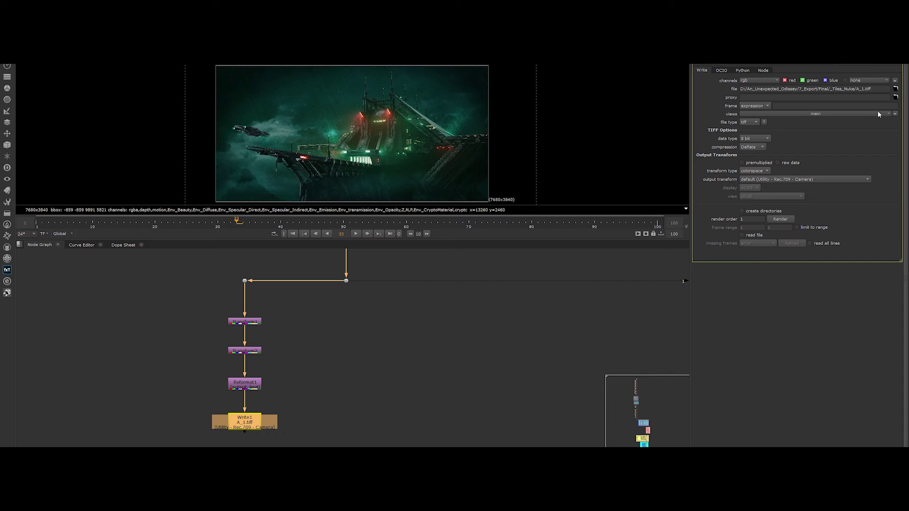
pyautogui.click(805, 179)
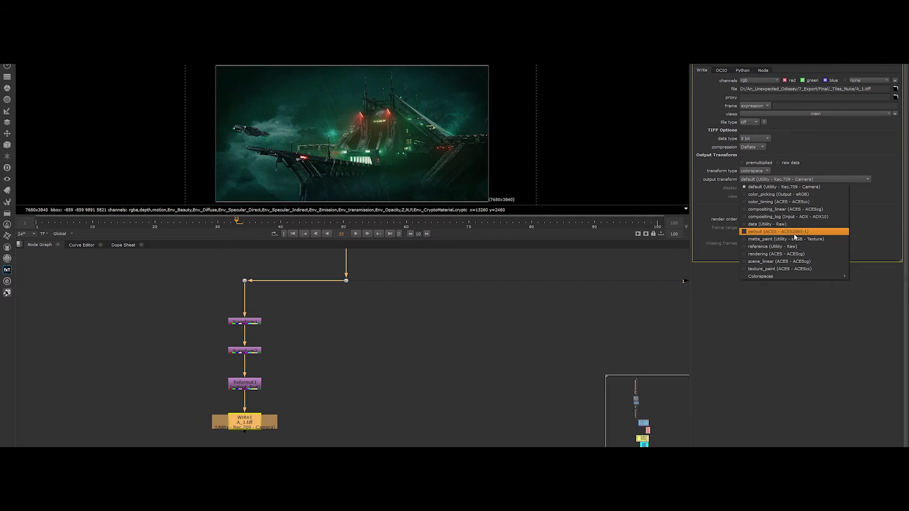
pyautogui.moveTo(829, 278)
pyautogui.moveTo(866, 299)
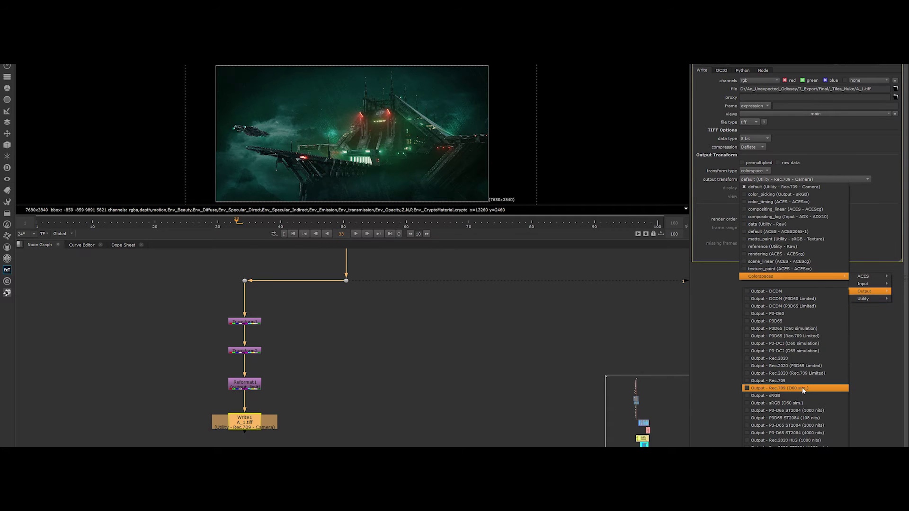
# Set the output transform to Output - sRGB, then duplicate the Transform2–Reformat1–Write1 chain onto Transform1.
pyautogui.click(792, 398)
pyautogui.moveTo(209, 337); pyautogui.dragTo(284, 438)
pyautogui.hotkey('ctrl', 'c')
pyautogui.hotkey('ctrl', 'v')
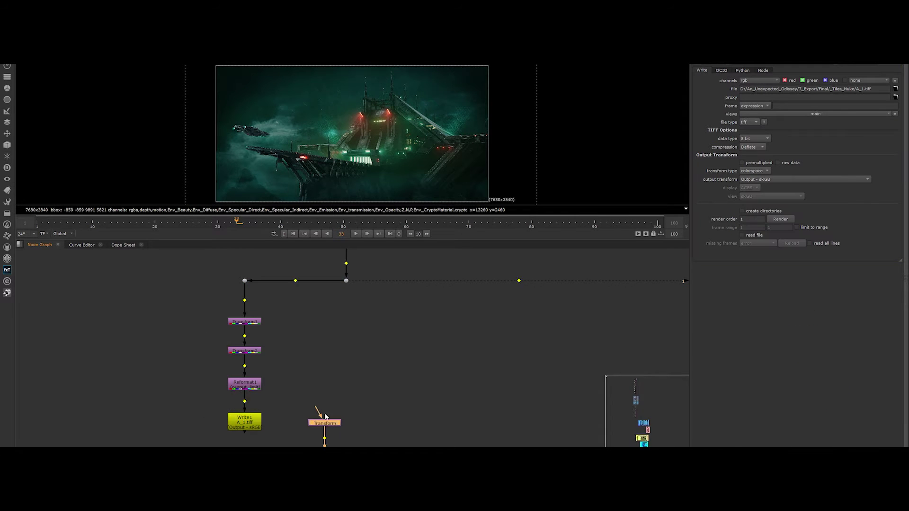
pyautogui.moveTo(316, 408); pyautogui.dragTo(247, 322)
pyautogui.moveTo(298, 402); pyautogui.dragTo(308, 319)
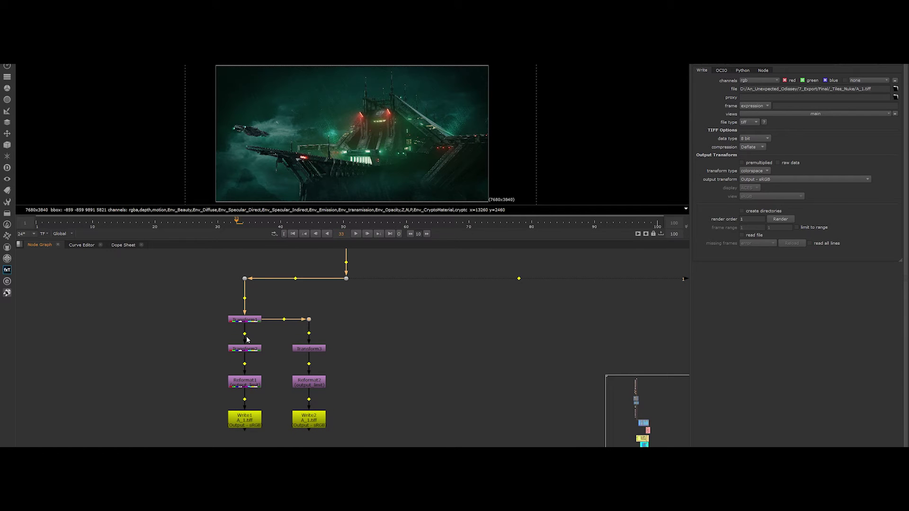
# Arrange Dots so both tile chains branch neatly from Transform1.
pyautogui.moveTo(217, 328); pyautogui.dragTo(267, 428)
pyautogui.moveTo(246, 382); pyautogui.dragTo(243, 414)
pyautogui.moveTo(247, 322)
pyautogui.mouseDown()
pyautogui.moveTo(248, 300)
pyautogui.moveTo(245, 320)
pyautogui.mouseUp()
pyautogui.keyDown('ctrl'); pyautogui.moveTo(243, 339); pyautogui.dragTo(245, 320); pyautogui.keyUp('ctrl')
pyautogui.moveTo(212, 320); pyautogui.dragTo(198, 320)
pyautogui.moveTo(213, 365); pyautogui.dragTo(266, 444)
pyautogui.moveTo(241, 414); pyautogui.dragTo(240, 381)
pyautogui.moveTo(245, 321); pyautogui.dragTo(272, 322)
pyautogui.hotkey('ctrl', 'z')
pyautogui.moveTo(224, 268); pyautogui.dragTo(275, 297)
pyautogui.moveTo(198, 320); pyautogui.dragTo(240, 321)
# Set Transform3's translate X to -1920.
pyautogui.doubleClick(310, 349)
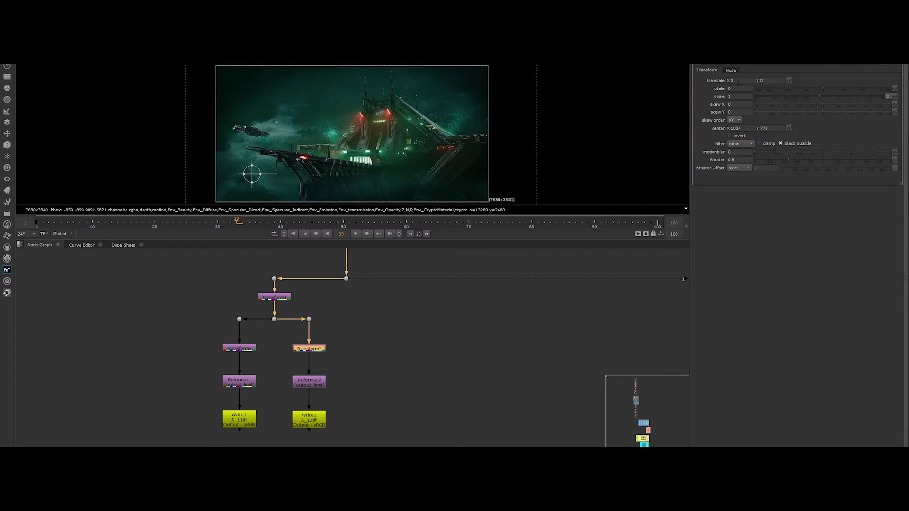
pyautogui.click(737, 80)
pyautogui.write('-1920')
pyautogui.press('Return')
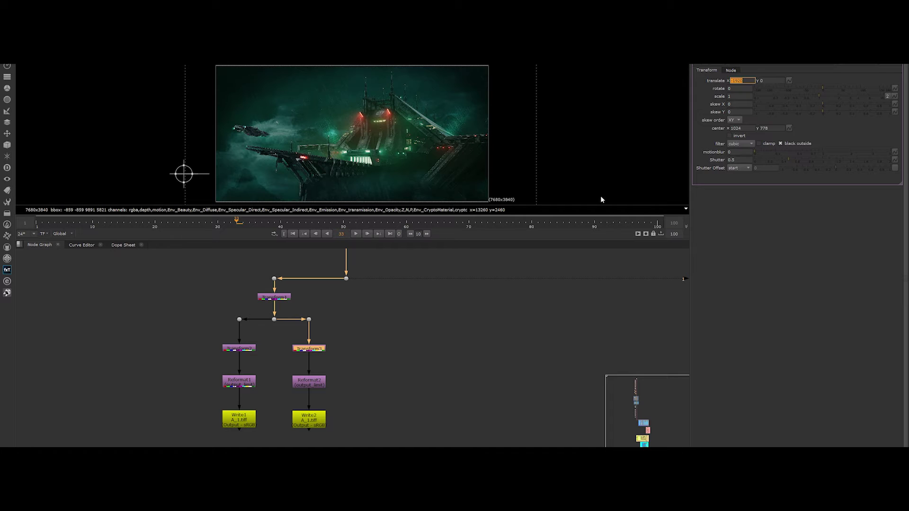
pyautogui.click(338, 436)
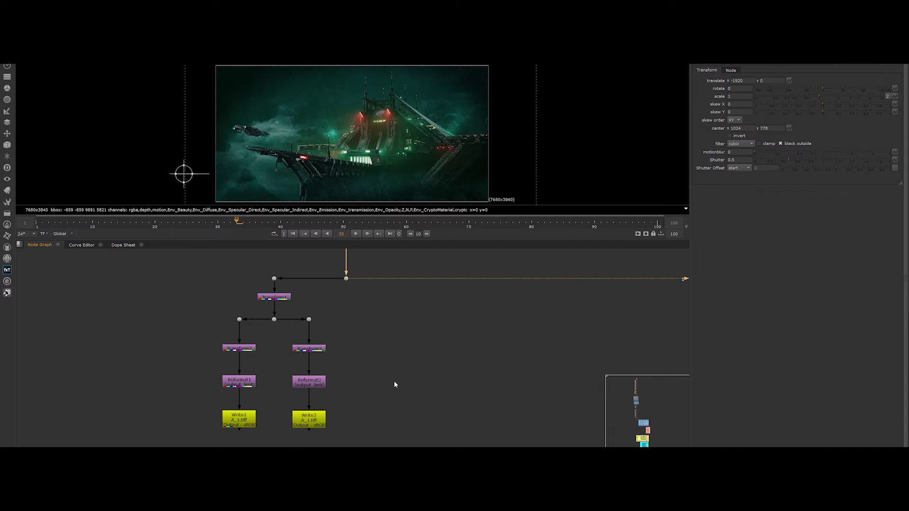
# Change Write2's file name from A_1.tiff to A_2.tiff.
pyautogui.click(322, 423)
pyautogui.doubleClick(323, 422)
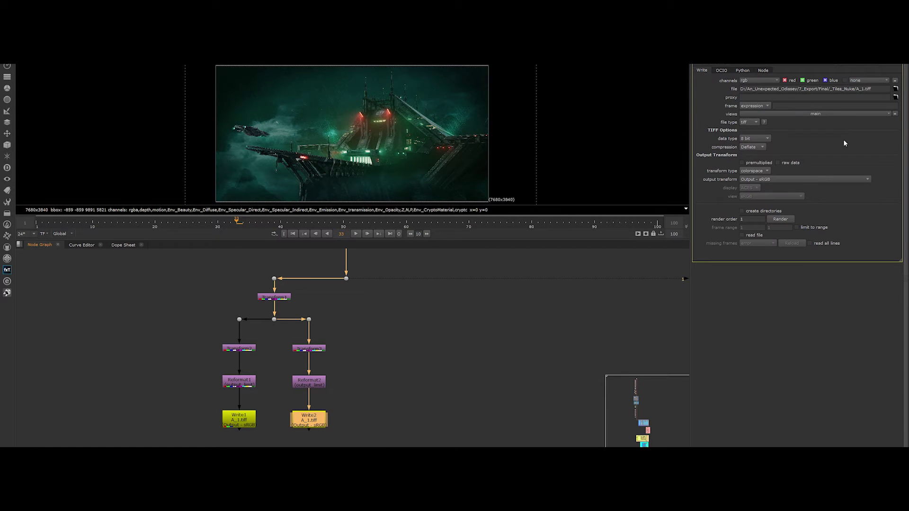
pyautogui.press('BackSpace')
pyautogui.write('2')
pyautogui.click(402, 415)
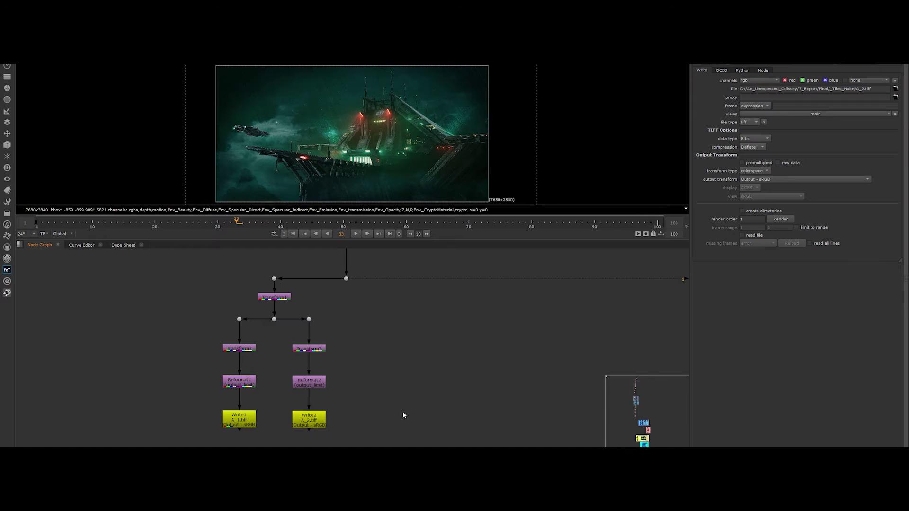
pyautogui.moveTo(276, 341); pyautogui.dragTo(339, 434)
# Paste a third tile branch and set its Transform4 translate X to -3840.
pyautogui.hotkey('ctrl', 'c')
pyautogui.click(381, 393)
pyautogui.hotkey('ctrl', 'v')
pyautogui.moveTo(383, 399); pyautogui.dragTo(380, 318)
pyautogui.click(381, 350)
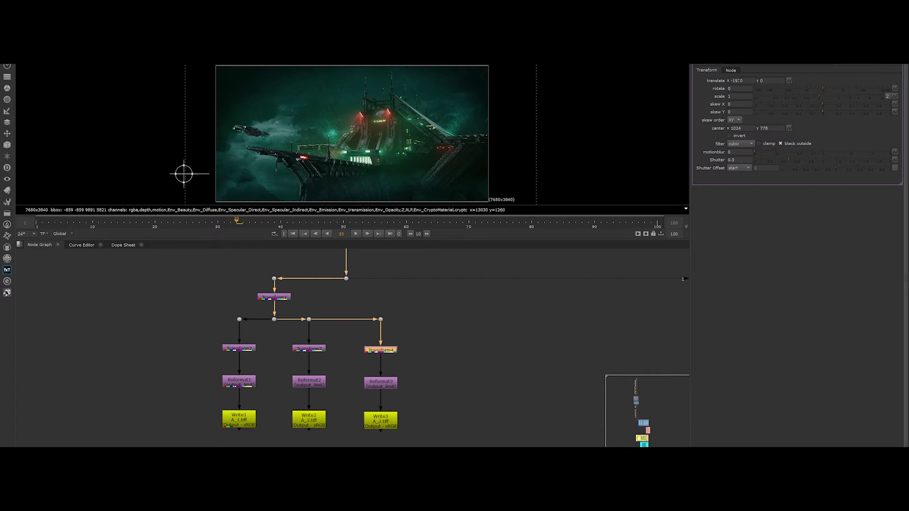
pyautogui.doubleClick(742, 80)
pyautogui.write('-3840')
pyautogui.press('Return')
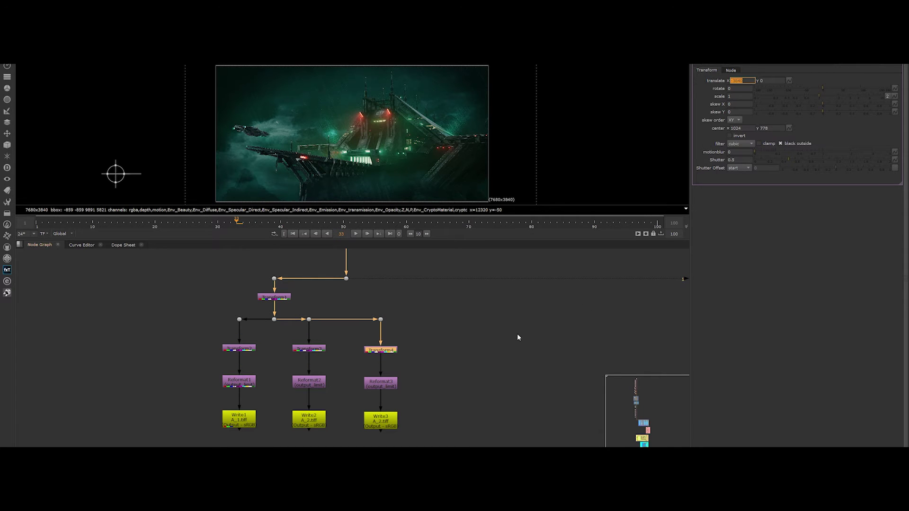
# Change Write3's output file name to A_3.tiff.
pyautogui.click(394, 426)
pyautogui.click(862, 89)
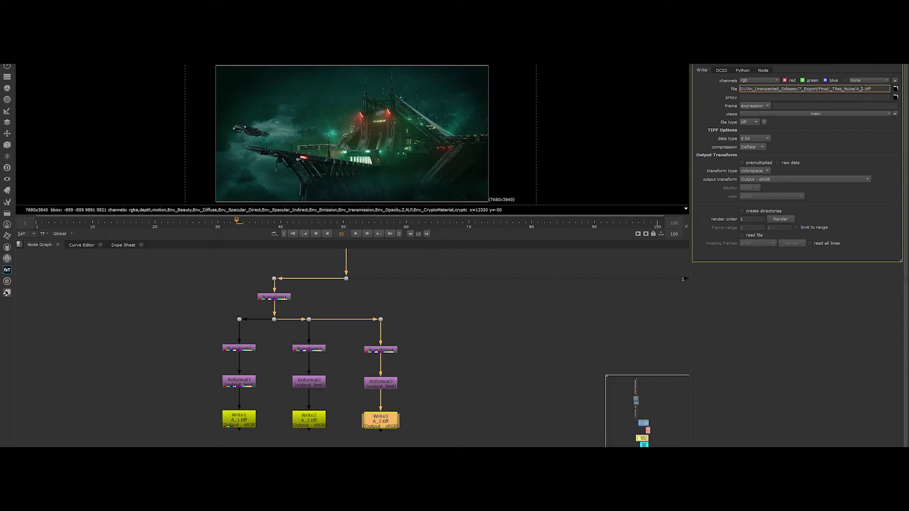
pyautogui.write('3')
pyautogui.click(456, 421)
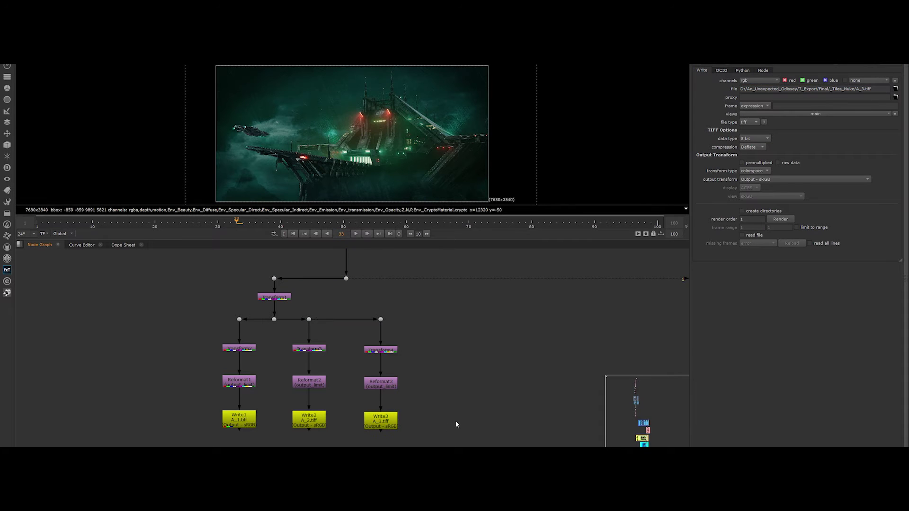
# Paste a fourth branch, connect it to the split, and set Transform5 translate X to -5760.
pyautogui.moveTo(349, 339); pyautogui.dragTo(426, 431)
pyautogui.click(455, 401)
pyautogui.hotkey('ctrl', 'v')
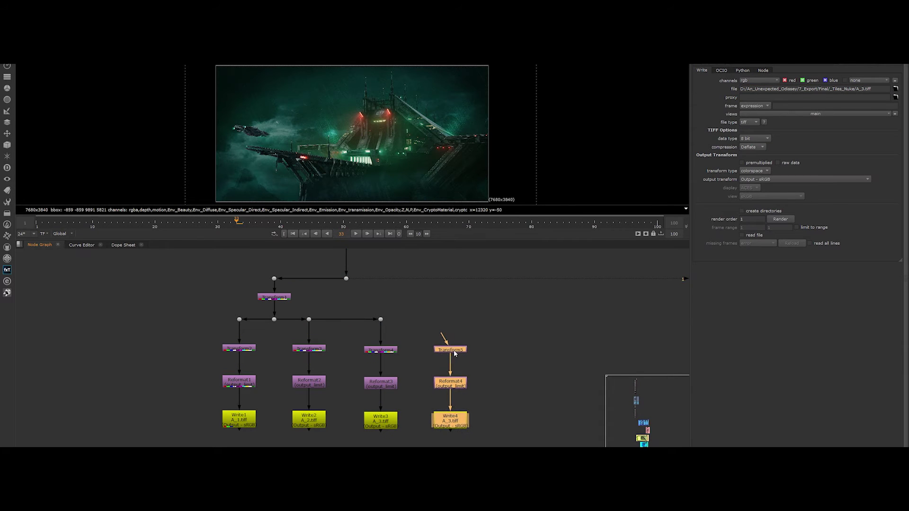
pyautogui.moveTo(449, 337)
pyautogui.mouseDown()
pyautogui.moveTo(382, 320)
pyautogui.moveTo(451, 319)
pyautogui.mouseUp()
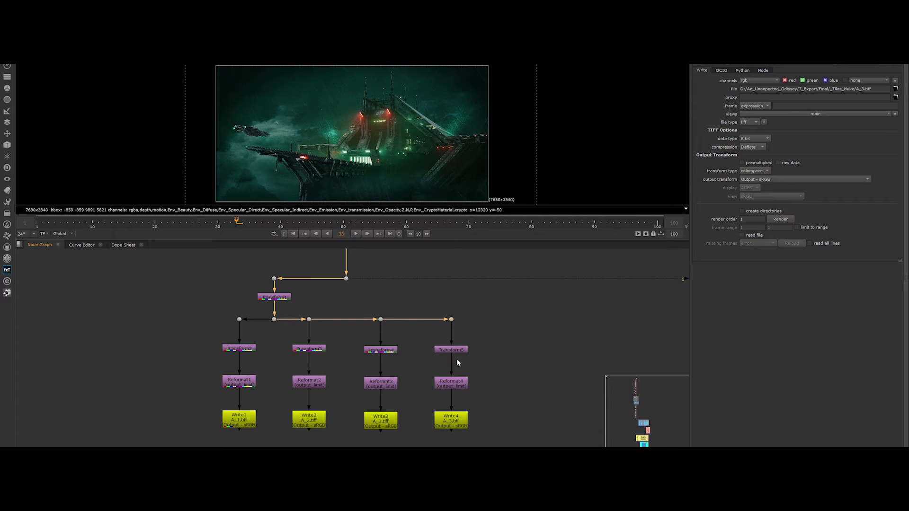
pyautogui.doubleClick(452, 351)
pyautogui.moveTo(751, 81); pyautogui.dragTo(718, 78)
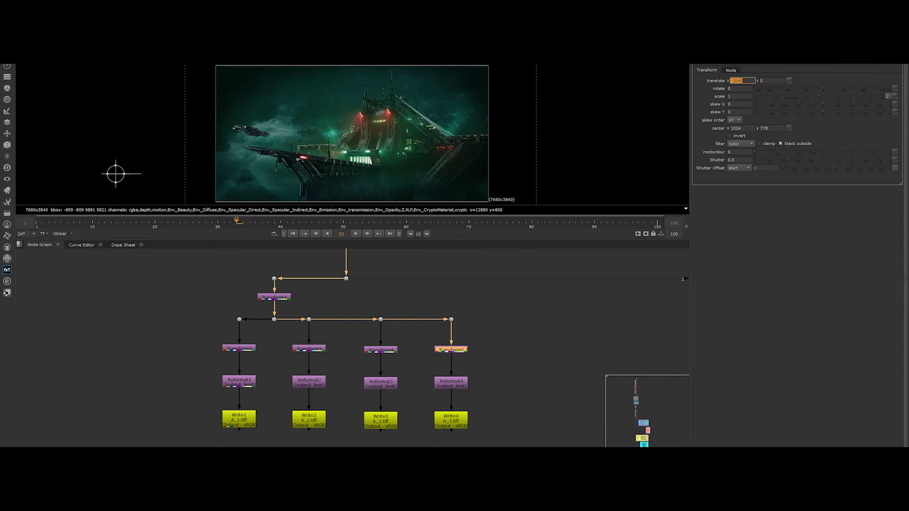
pyautogui.write('-5760')
pyautogui.press('Return')
# Rename Write4's file to A_4.tiff and select the whole four-tile row.
pyautogui.doubleClick(452, 421)
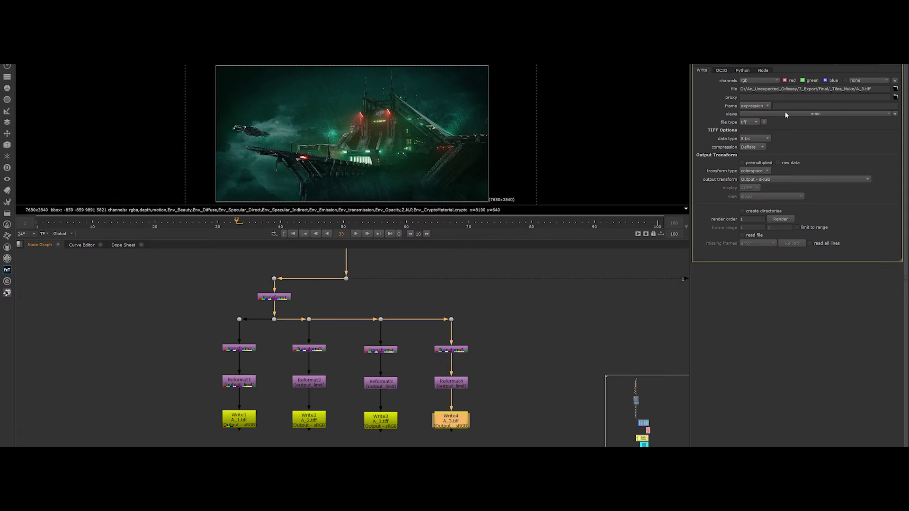
pyautogui.click(499, 387)
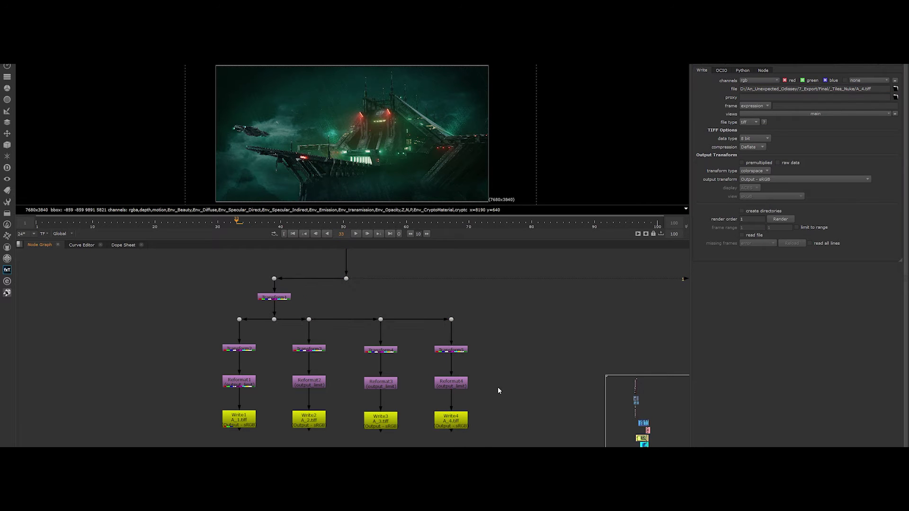
pyautogui.scroll(-2, 498, 388)
pyautogui.moveTo(474, 395); pyautogui.dragTo(356, 396, button='middle')
pyautogui.moveTo(61, 445); pyautogui.dragTo(220, 307)
# Paste a copy of the four-tile row via a new Dot and set Transform6 translate Y to -1080.
pyautogui.hotkey('ctrl', 'c')
pyautogui.click(428, 362)
pyautogui.hotkey('ctrl', 'v')
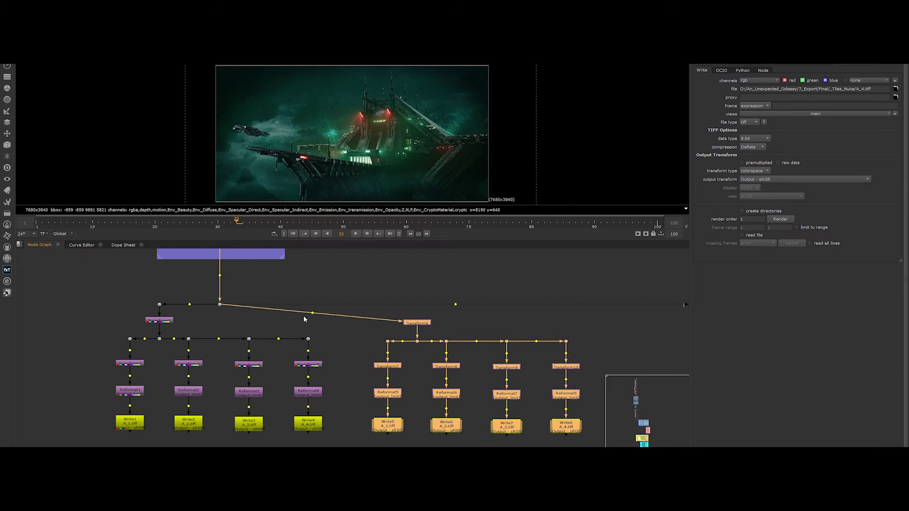
pyautogui.keyDown('ctrl'); pyautogui.moveTo(315, 316); pyautogui.dragTo(418, 305); pyautogui.keyUp('ctrl')
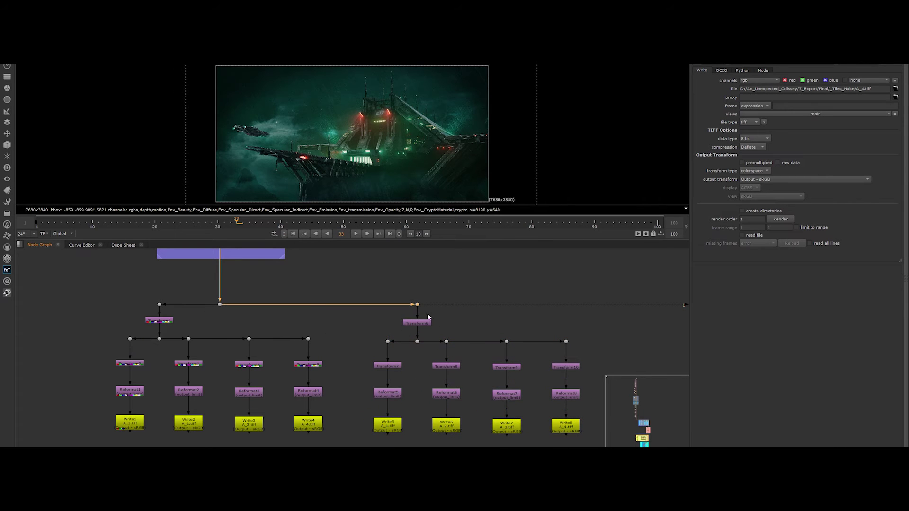
pyautogui.doubleClick(416, 323)
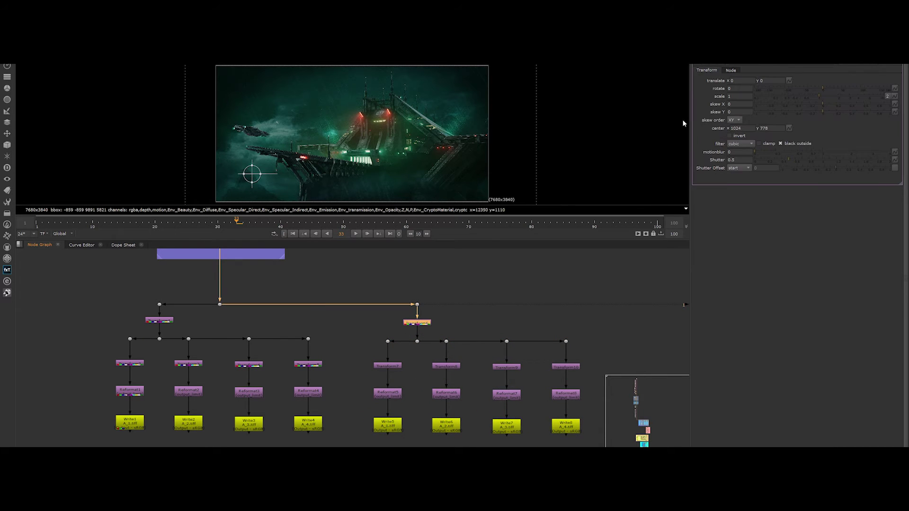
pyautogui.click(762, 81)
pyautogui.write('-1080')
pyautogui.press('Return')
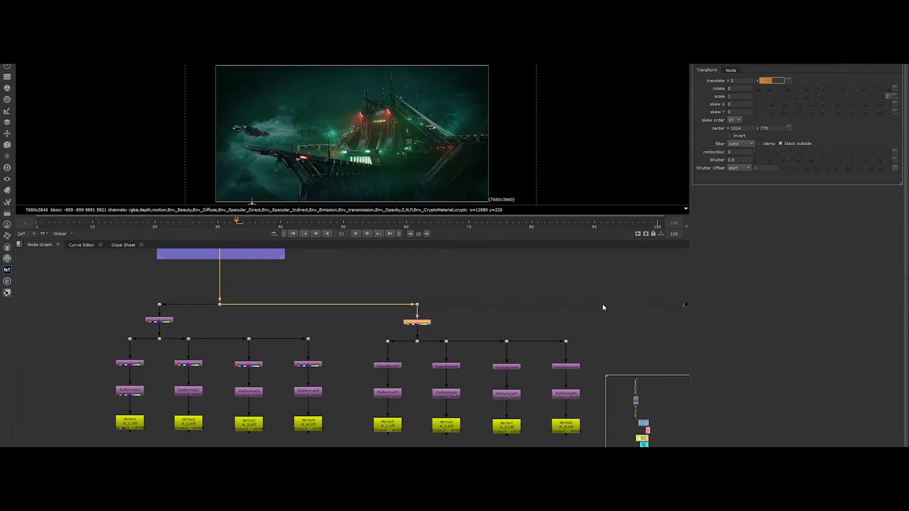
# Rename the new row's Write5–Write8 files to B_1.tiff through B_4.tiff.
pyautogui.click(573, 327)
pyautogui.doubleClick(388, 425)
pyautogui.click(859, 89)
pyautogui.press('BackSpace')
pyautogui.write('B_1.tiff')
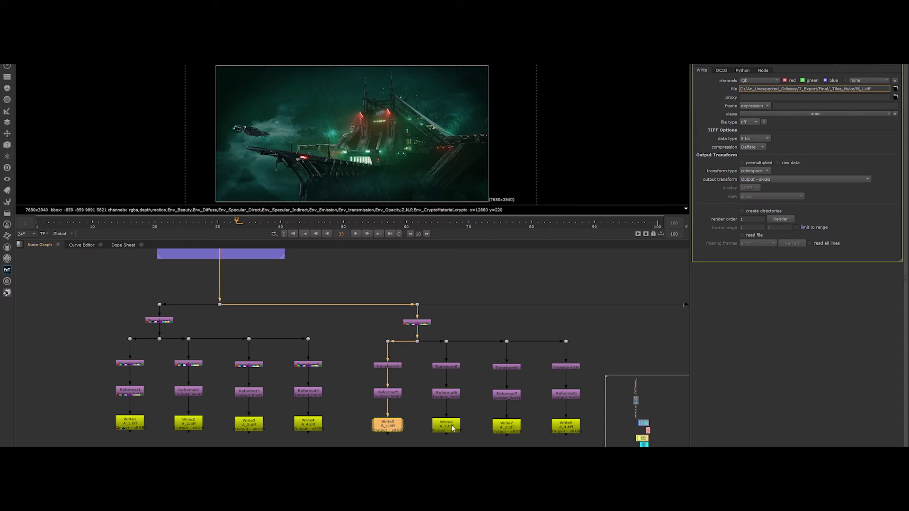
pyautogui.doubleClick(451, 426)
pyautogui.moveTo(860, 90); pyautogui.dragTo(856, 90)
pyautogui.doubleClick(508, 427)
pyautogui.write('B')
pyautogui.doubleClick(567, 428)
pyautogui.click(858, 89)
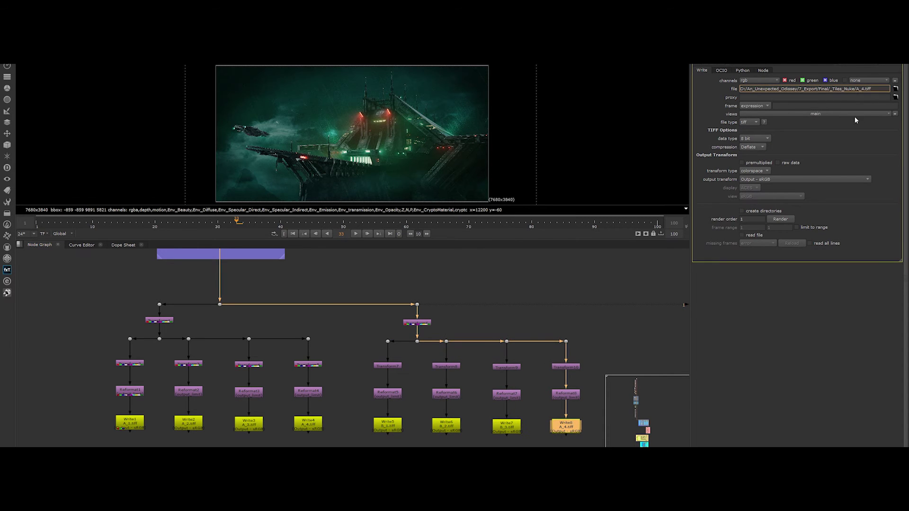
pyautogui.moveTo(520, 361); pyautogui.dragTo(329, 364, button='middle')
# Paste a third copy of the tile row and wire its input to a dot on the source pipe.
pyautogui.moveTo(154, 320); pyautogui.dragTo(396, 449)
pyautogui.keyDown('shift'); pyautogui.click(228, 325); pyautogui.keyUp('shift')
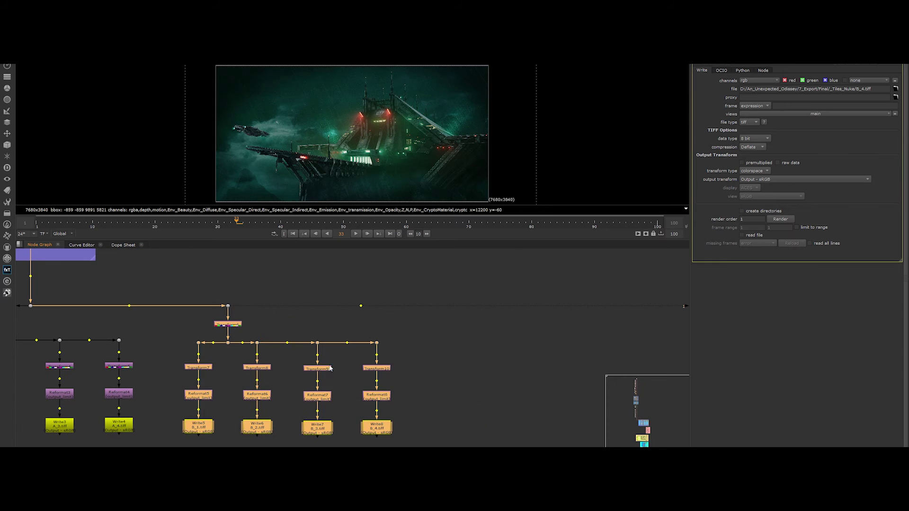
pyautogui.click(473, 376)
pyautogui.scroll(-1, 493, 378)
pyautogui.moveTo(493, 378); pyautogui.dragTo(421, 377, button='middle')
pyautogui.hotkey('ctrl', 'v')
pyautogui.moveTo(421, 374); pyautogui.dragTo(410, 332)
pyautogui.click(421, 358)
pyautogui.moveTo(407, 324); pyautogui.dragTo(196, 315)
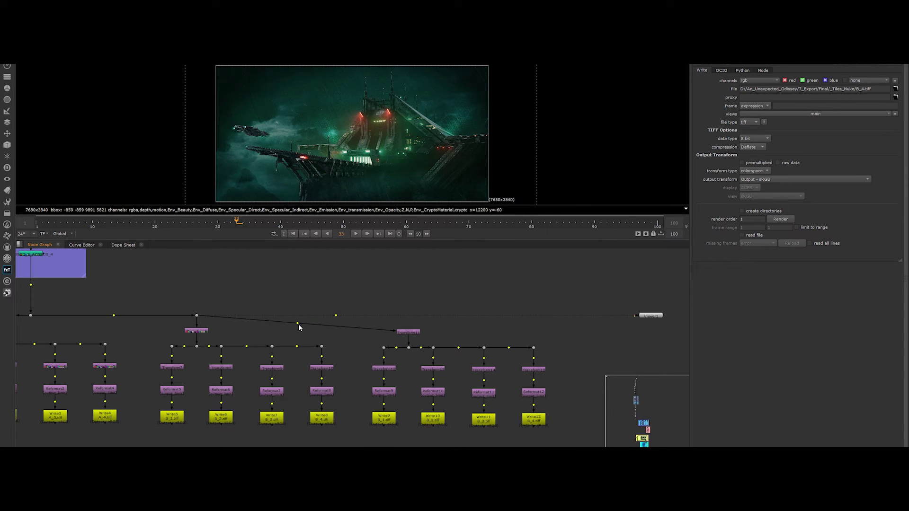
pyautogui.keyDown('ctrl'); pyautogui.moveTo(302, 324); pyautogui.dragTo(409, 316); pyautogui.keyUp('ctrl')
# Set the third row's Transform11 translate Y to -2160.
pyautogui.click(410, 333)
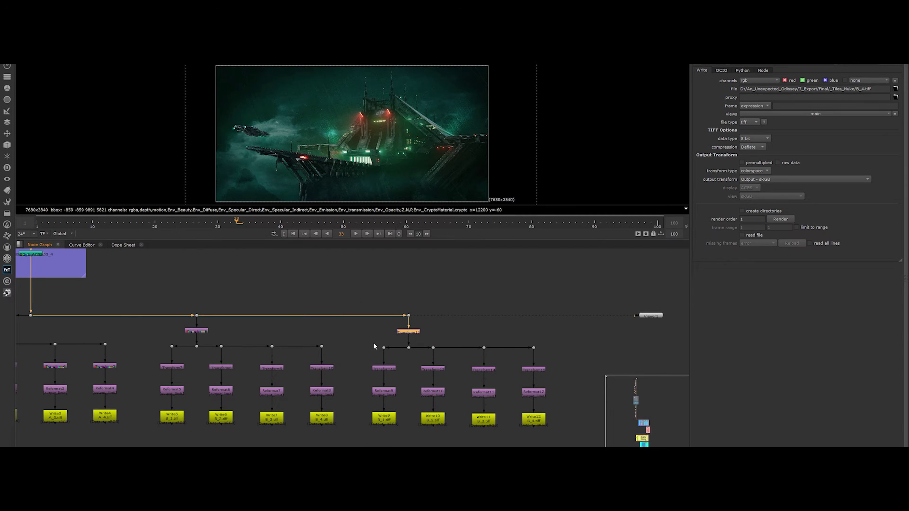
pyautogui.doubleClick(406, 335)
pyautogui.moveTo(781, 80); pyautogui.dragTo(743, 80)
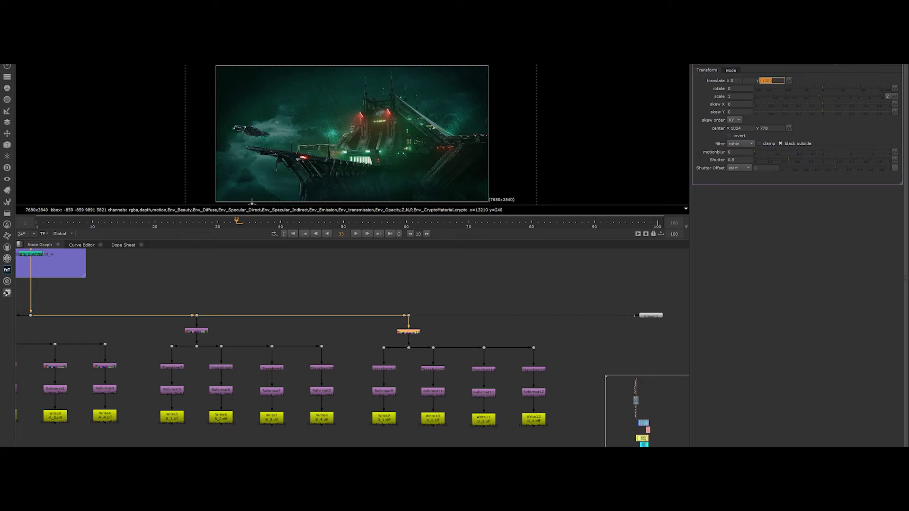
pyautogui.write('-2160')
pyautogui.press('Return')
# Rename the third row's Write file names from B_ to C_1.tiff through C_4.tiff.
pyautogui.doubleClick(385, 419)
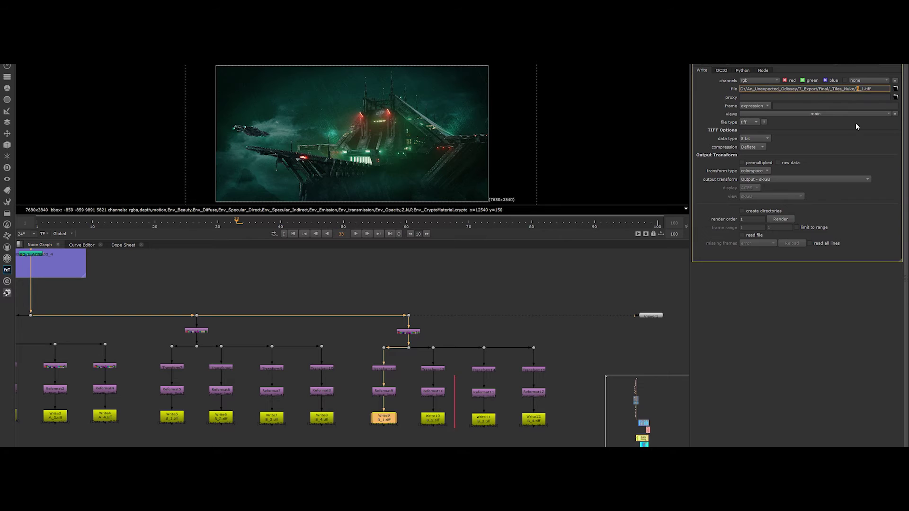
pyautogui.doubleClick(433, 419)
pyautogui.click(859, 90)
pyautogui.press('BackSpace')
pyautogui.write('C')
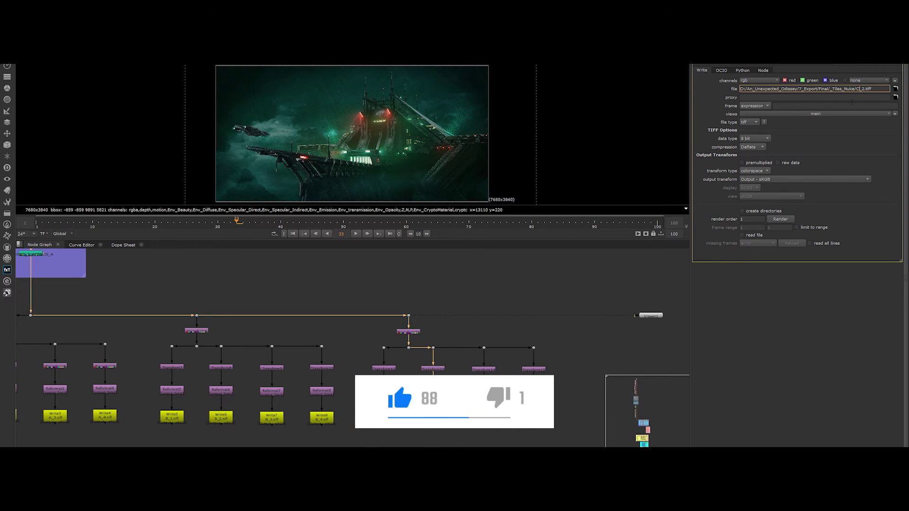
pyautogui.doubleClick(483, 419)
pyautogui.moveTo(860, 89); pyautogui.dragTo(855, 89)
pyautogui.write('C')
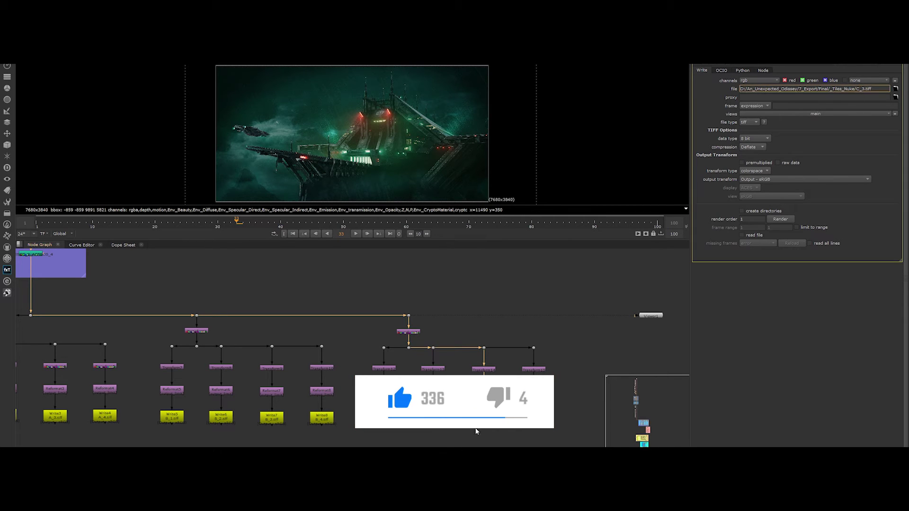
pyautogui.doubleClick(534, 419)
pyautogui.click(860, 89)
pyautogui.press('BackSpace')
pyautogui.write('C')
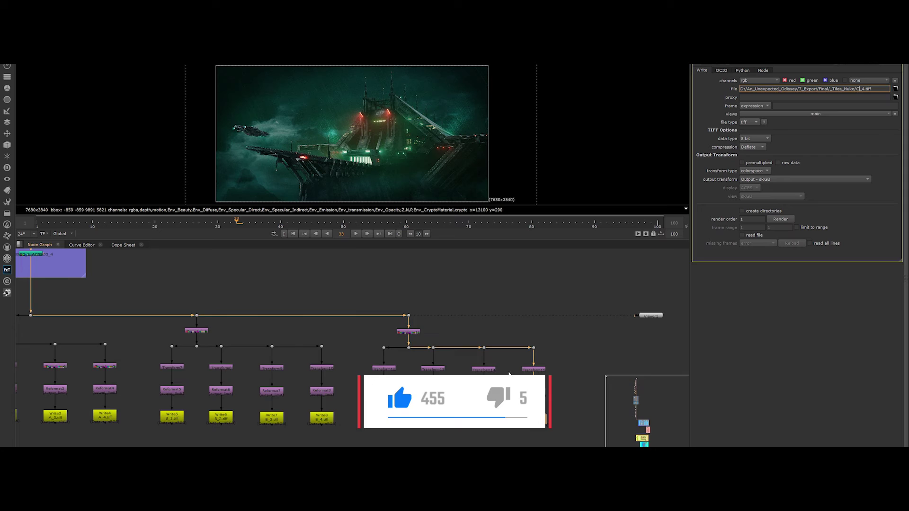
pyautogui.click(521, 339)
# Copy the third row, paste a fourth row, and connect its Transform16 to a dot.
pyautogui.scroll(-1, 520, 338)
pyautogui.moveTo(436, 395); pyautogui.dragTo(324, 394, button='middle')
pyautogui.moveTo(269, 426); pyautogui.dragTo(451, 329)
pyautogui.hotkey('ctrl', 'c')
pyautogui.click(481, 348)
pyautogui.hotkey('ctrl', 'v')
pyautogui.moveTo(495, 356); pyautogui.dragTo(313, 318)
pyautogui.moveTo(517, 318); pyautogui.dragTo(638, 292)
pyautogui.keyDown('ctrl'); pyautogui.moveTo(400, 324); pyautogui.dragTo(492, 316); pyautogui.keyUp('ctrl')
pyautogui.moveTo(530, 325); pyautogui.dragTo(455, 329, button='middle')
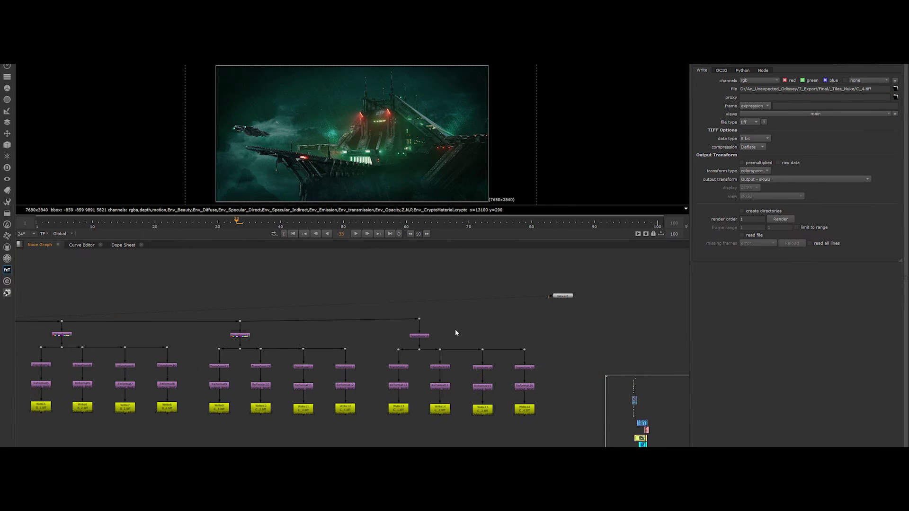
# Set the fourth row's transform translate Y to -3240.
pyautogui.click(419, 337)
pyautogui.doubleClick(419, 336)
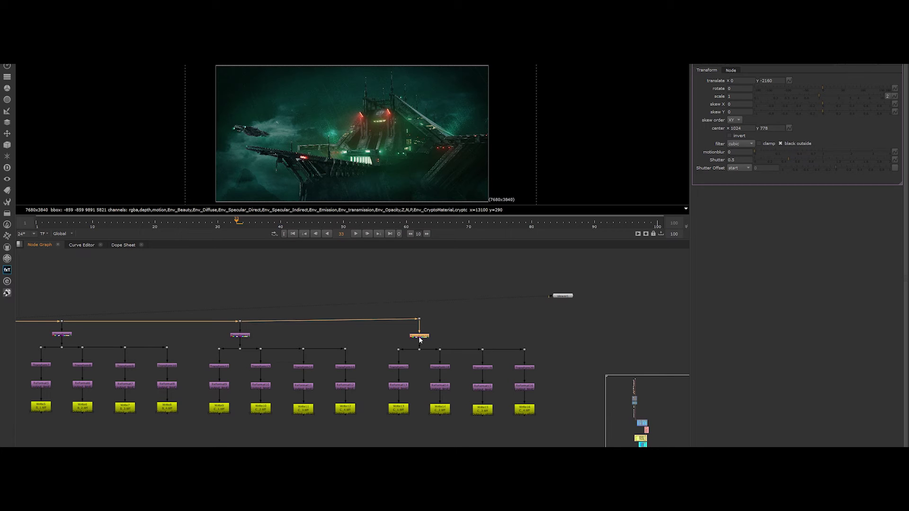
pyautogui.doubleClick(770, 80)
pyautogui.write('-3240')
pyautogui.press('Return')
# Create a new 1920x960 output format named output_limit_2 on the first Reformat.
pyautogui.click(402, 389)
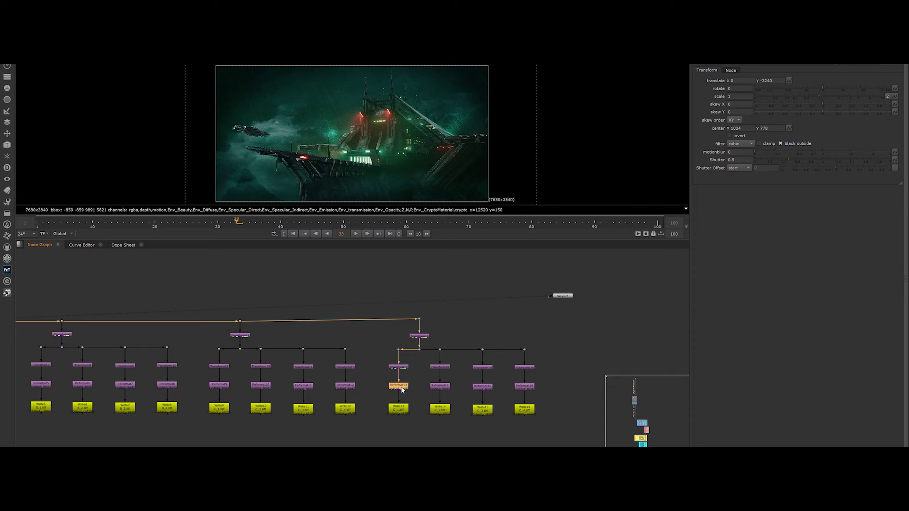
pyautogui.doubleClick(402, 390)
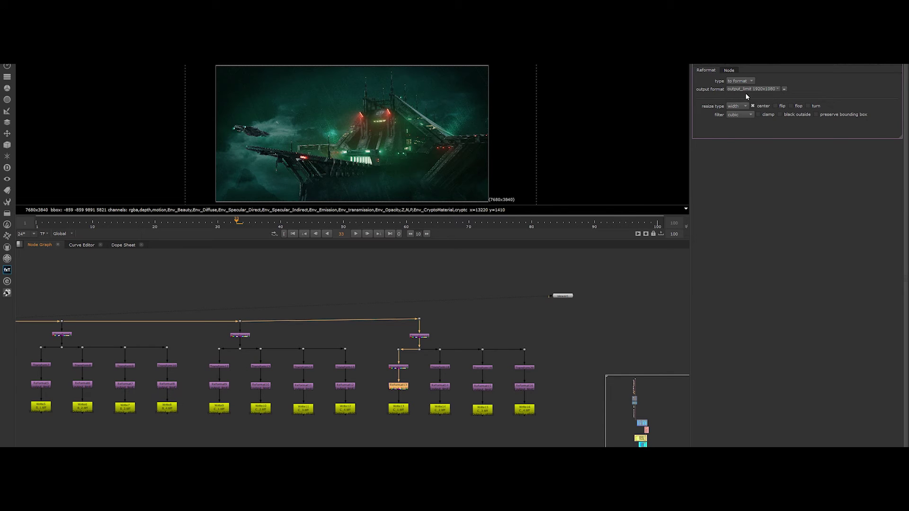
pyautogui.click(744, 90)
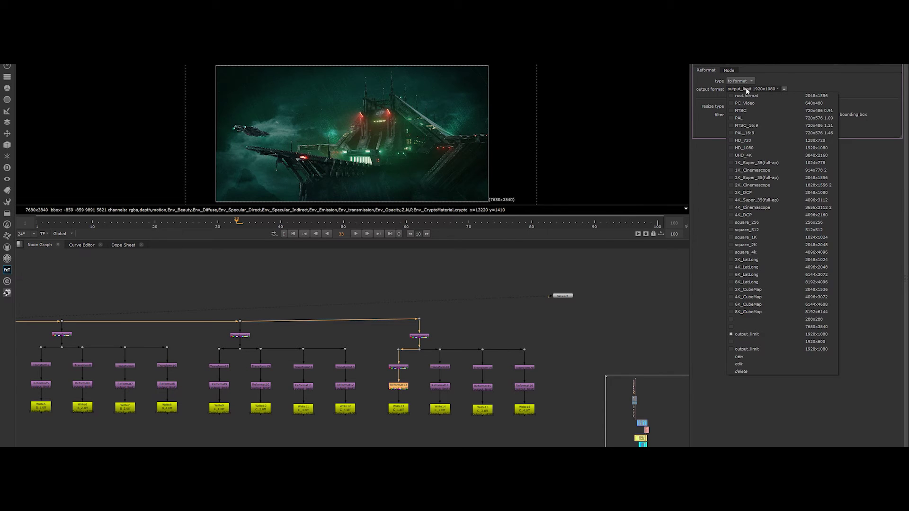
pyautogui.click(746, 357)
pyautogui.click(415, 284)
pyautogui.write('o')
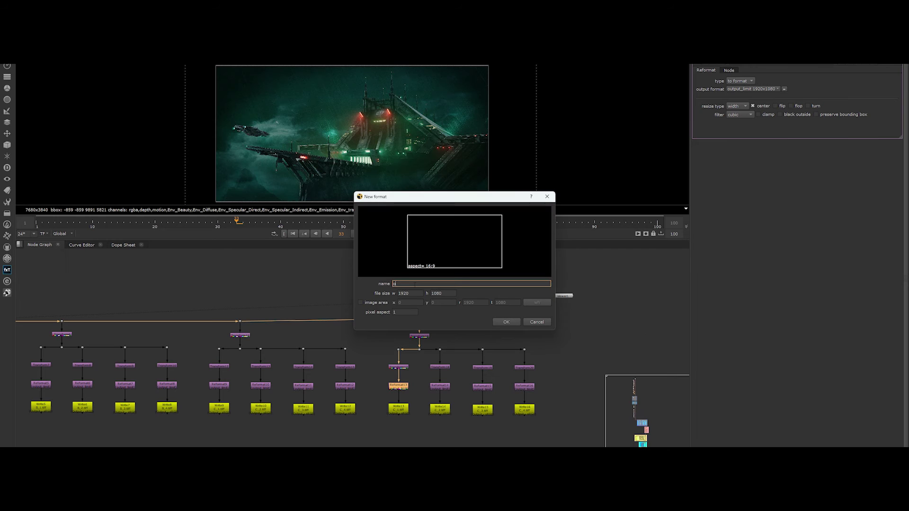
pyautogui.write('utput_limit')
pyautogui.doubleClick(431, 294)
pyautogui.write('960')
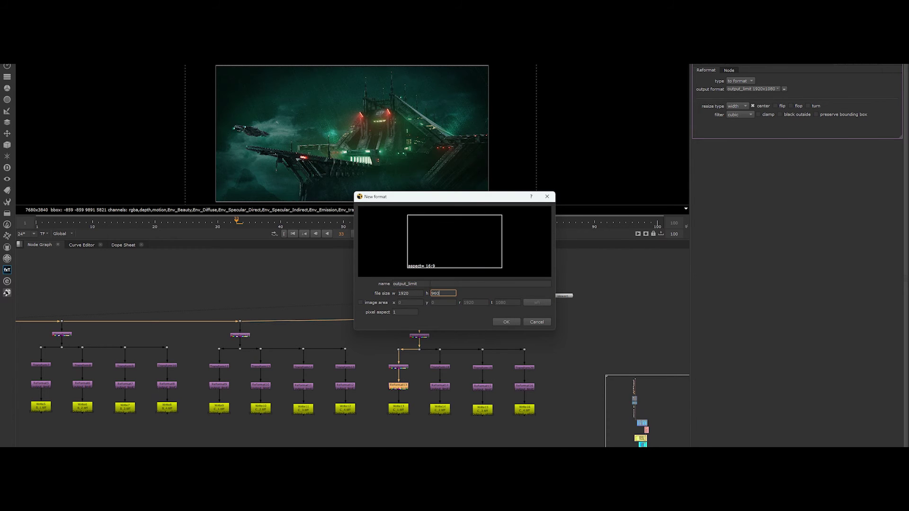
pyautogui.click(429, 284)
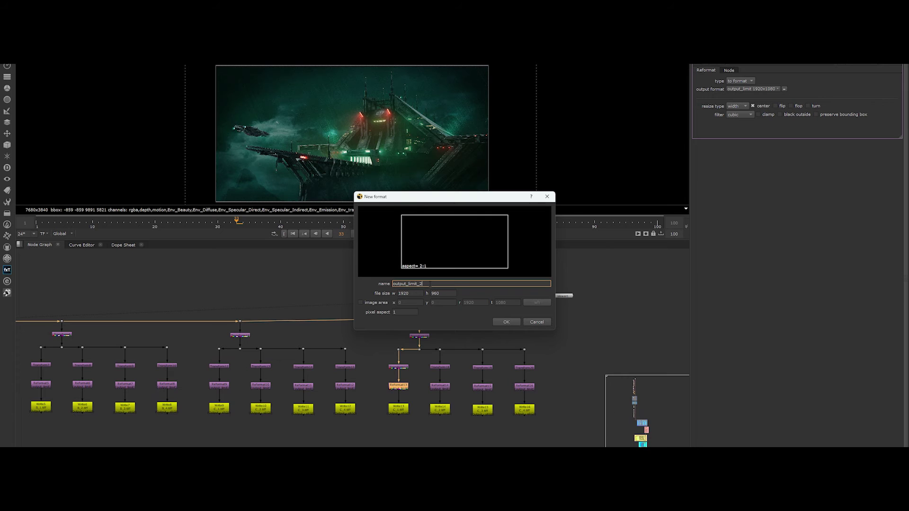
pyautogui.click(506, 322)
# Assign output_limit_2 to the remaining three Reformats in the fourth row.
pyautogui.doubleClick(440, 387)
pyautogui.click(744, 90)
pyautogui.click(739, 357)
pyautogui.doubleClick(483, 388)
pyautogui.click(743, 89)
pyautogui.click(740, 356)
pyautogui.doubleClick(528, 389)
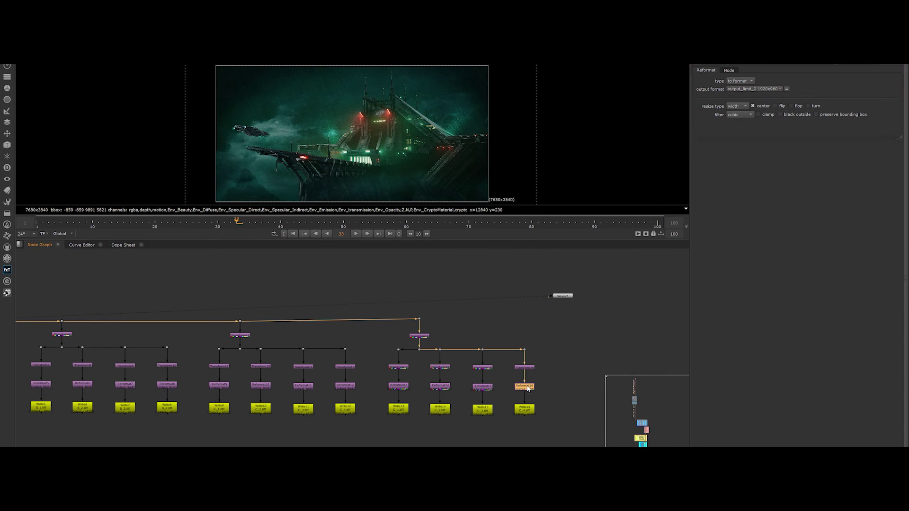
pyautogui.click(745, 89)
pyautogui.click(748, 359)
# Edit the fourth row's Write file names toward D_1 through D_4.
pyautogui.doubleClick(399, 408)
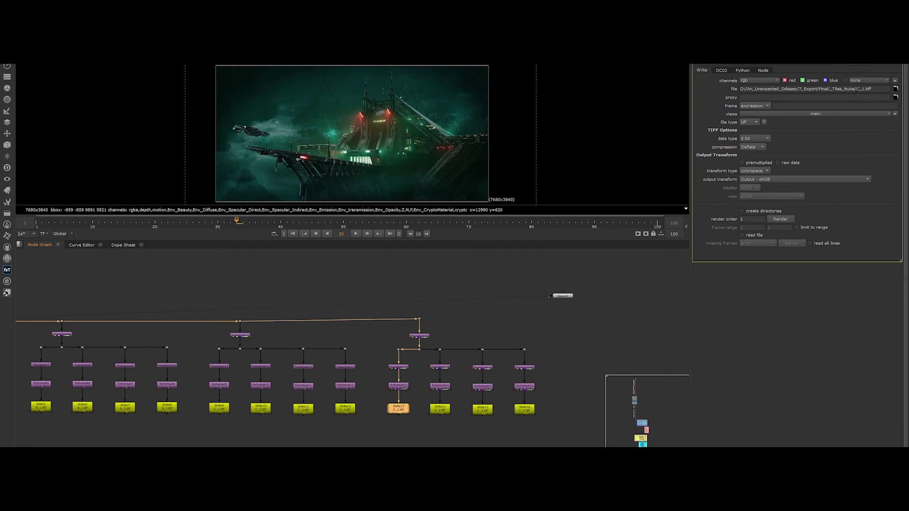
pyautogui.click(857, 89)
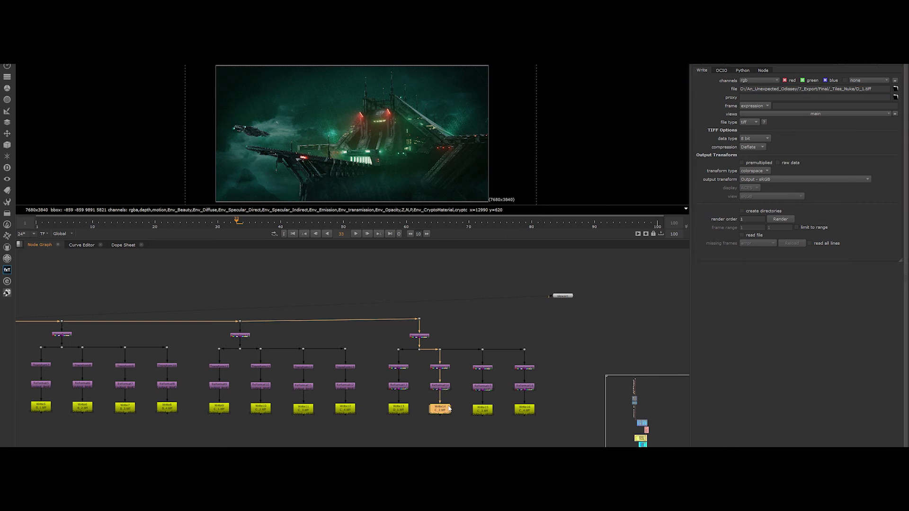
pyautogui.click(482, 410)
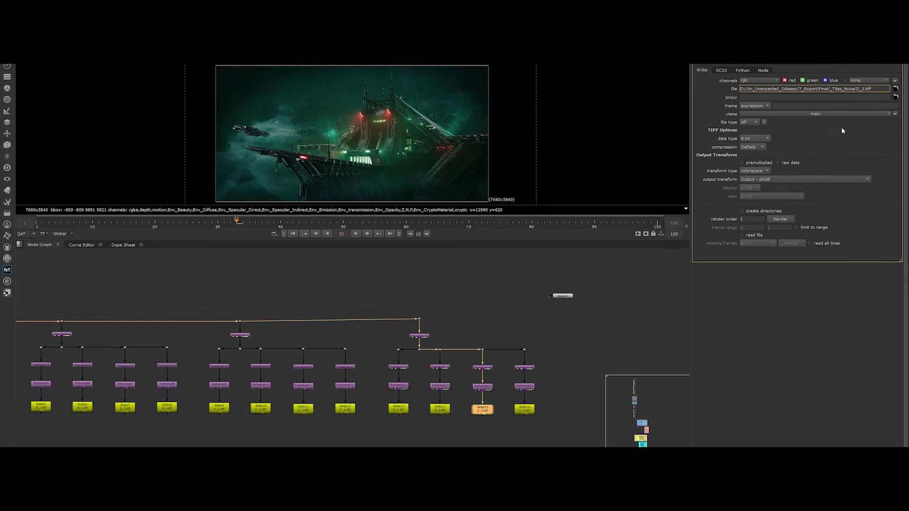
pyautogui.click(525, 410)
# Finish the D_4.tiff name, then add a Backdrop around all four tile groups.
pyautogui.write('D')
pyautogui.click(529, 313)
pyautogui.scroll(-3, 529, 315)
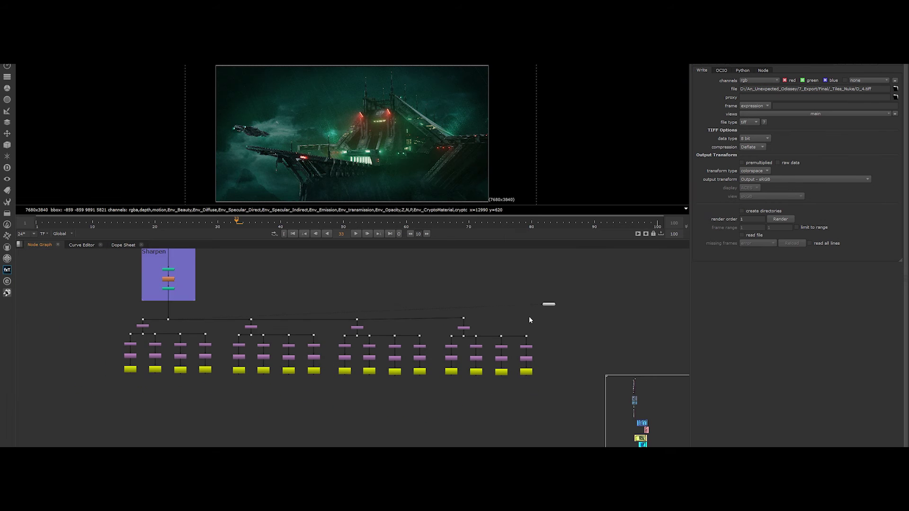
pyautogui.moveTo(529, 316); pyautogui.dragTo(597, 316, button='middle')
pyautogui.moveTo(177, 309); pyautogui.dragTo(604, 407)
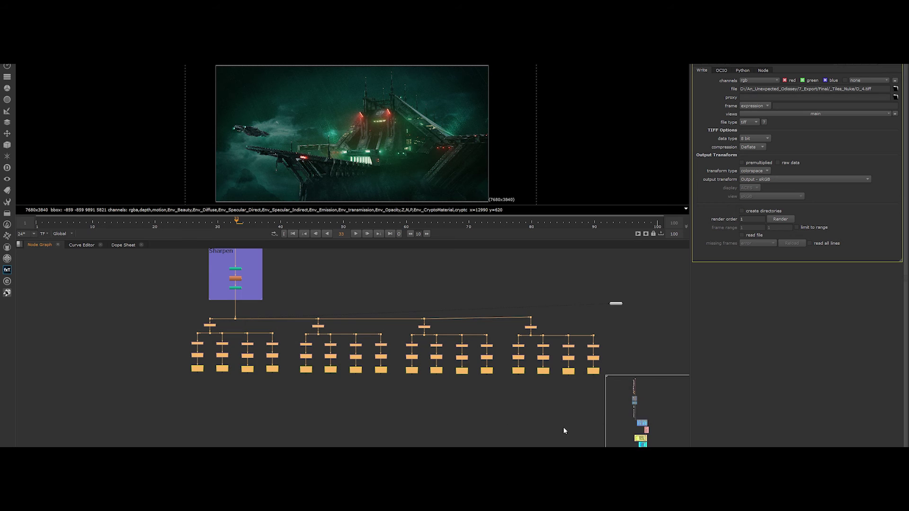
pyautogui.press('Tab')
pyautogui.write('background')
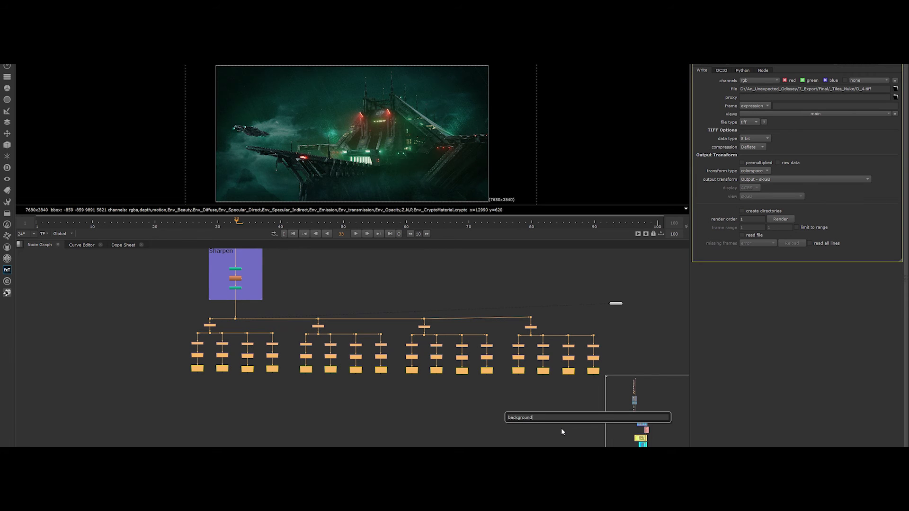
pyautogui.hotkey('ctrl', 'a')
pyautogui.write('backd')
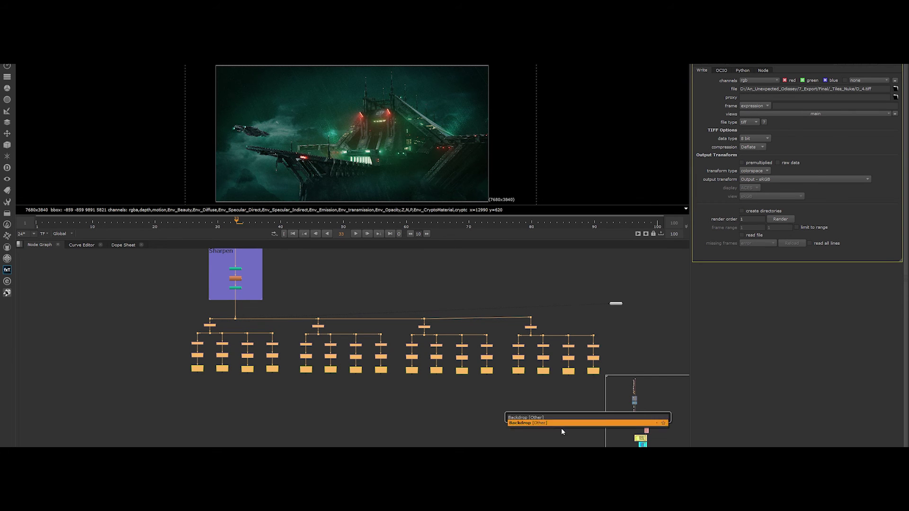
pyautogui.press('Return')
# Label the backdrop MULTI OUTPUT and nudge it into place around the tree.
pyautogui.doubleClick(466, 310)
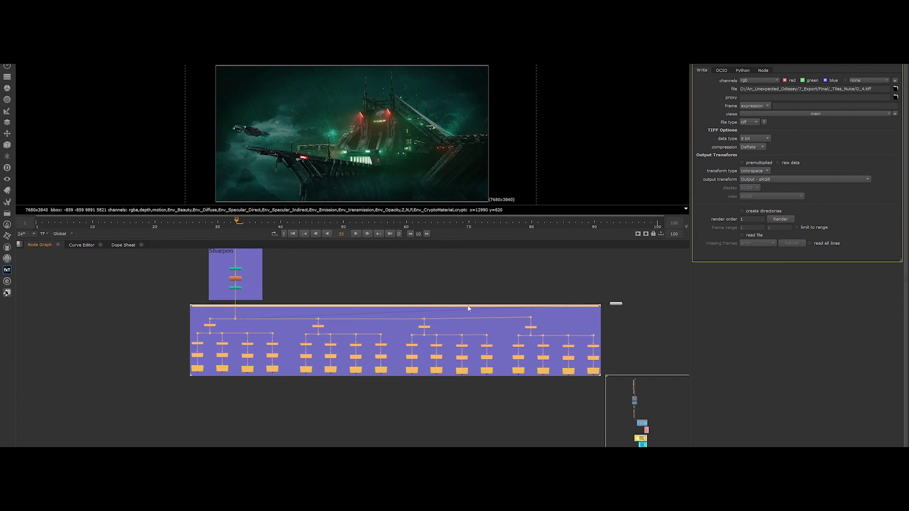
pyautogui.write('MULTI OUTPUT')
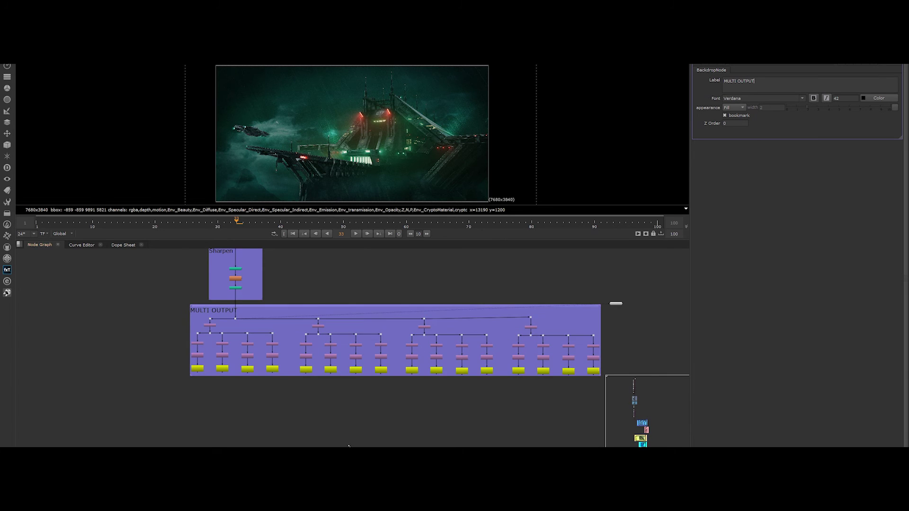
pyautogui.moveTo(203, 308); pyautogui.dragTo(135, 329, button='middle')
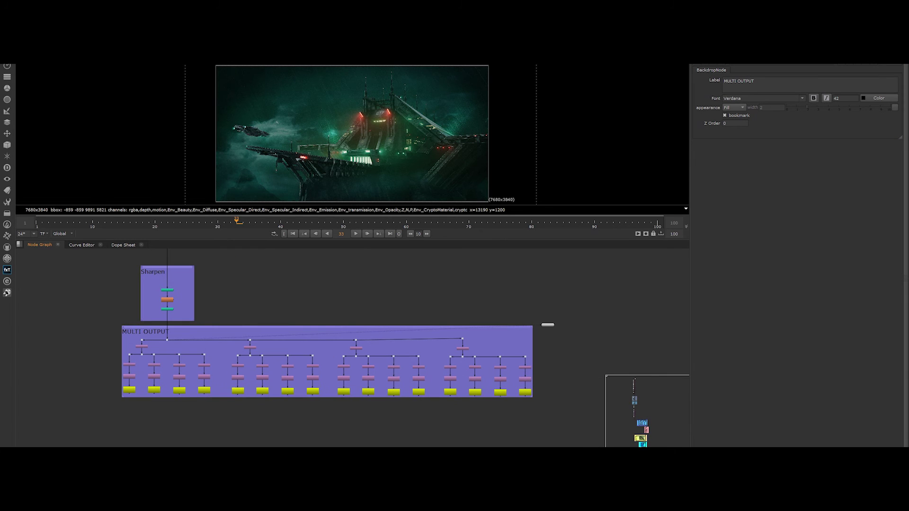
pyautogui.moveTo(135, 330); pyautogui.dragTo(135, 342)
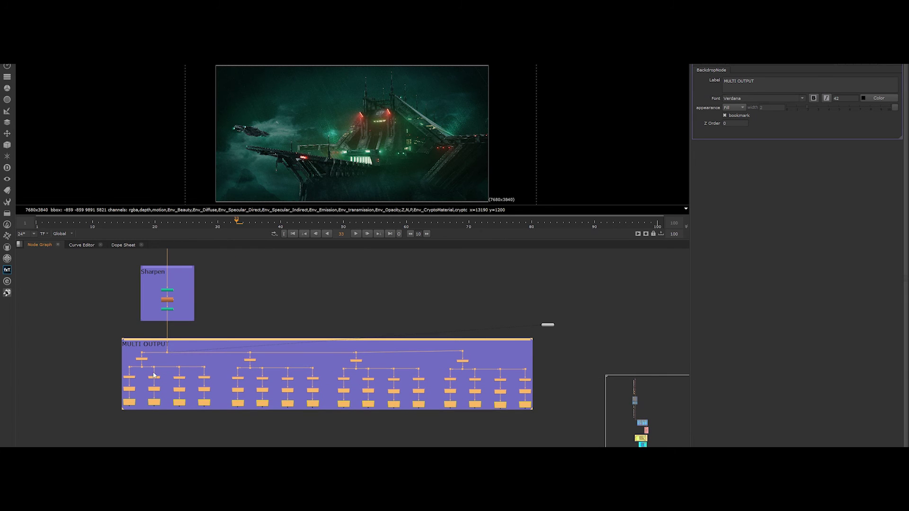
pyautogui.click(266, 308)
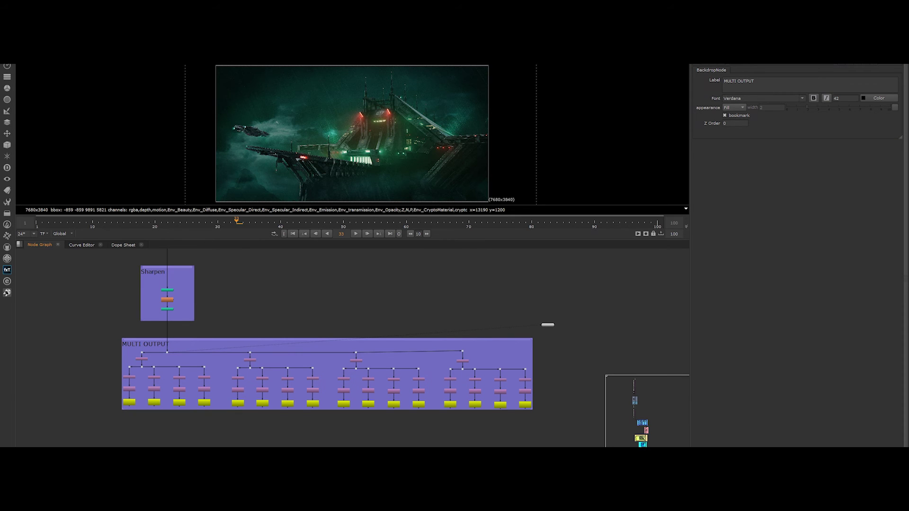
pyautogui.doubleClick(129, 402)
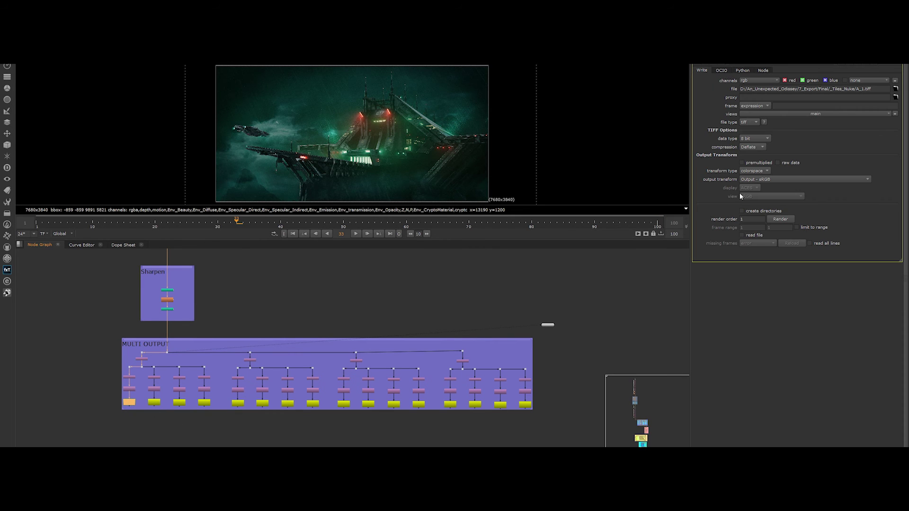
# Select all sixteen Write nodes and run Render All Write Nodes, confirming with OK.
pyautogui.click(154, 403)
pyautogui.click(145, 437)
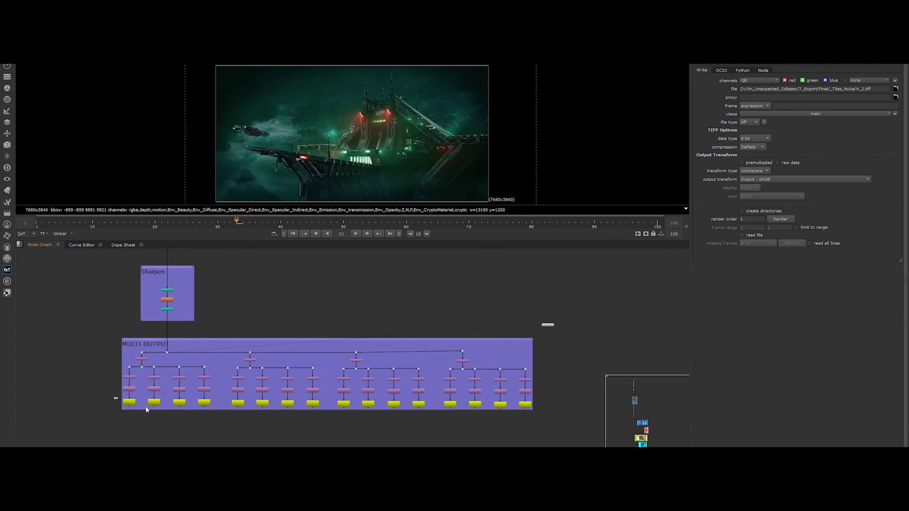
pyautogui.moveTo(114, 398); pyautogui.dragTo(537, 430)
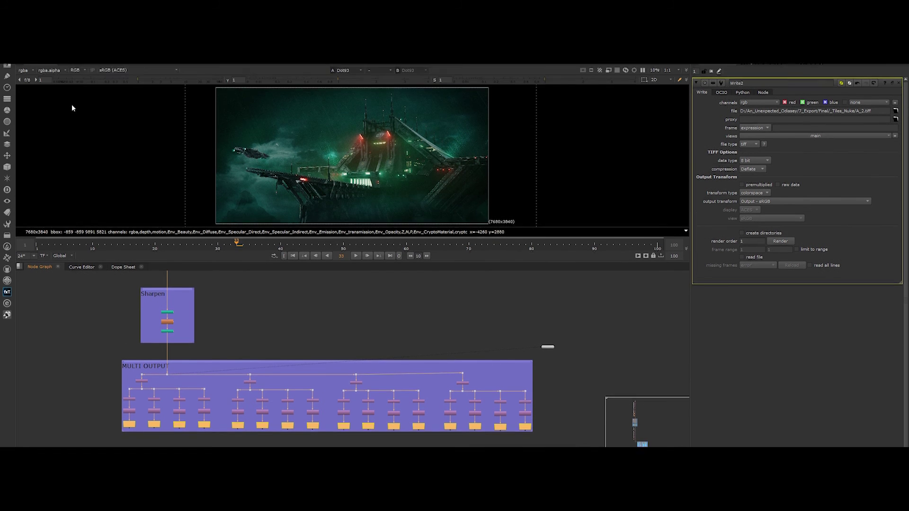
pyautogui.click(80, 67)
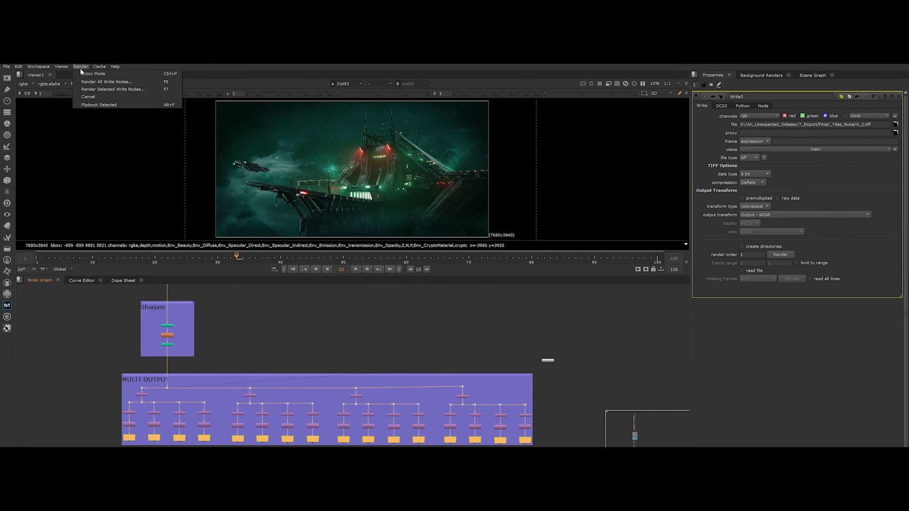
pyautogui.click(107, 83)
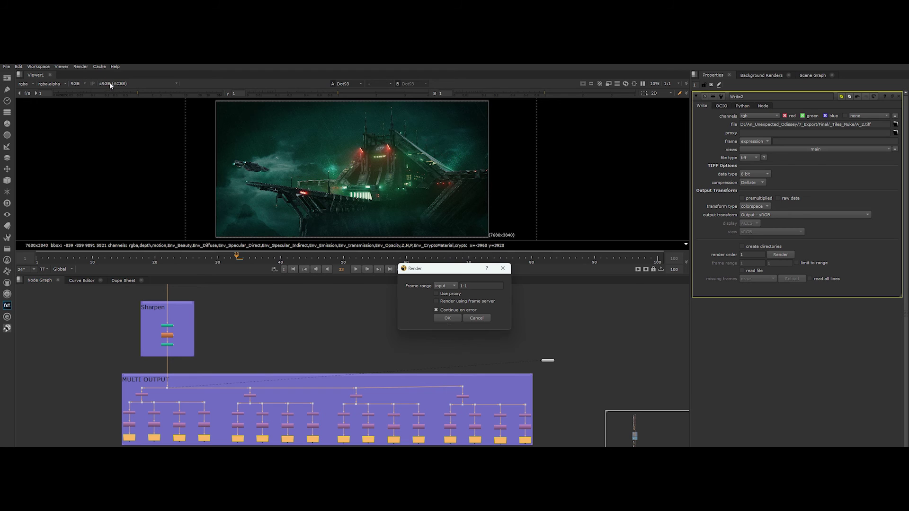
pyautogui.click(447, 318)
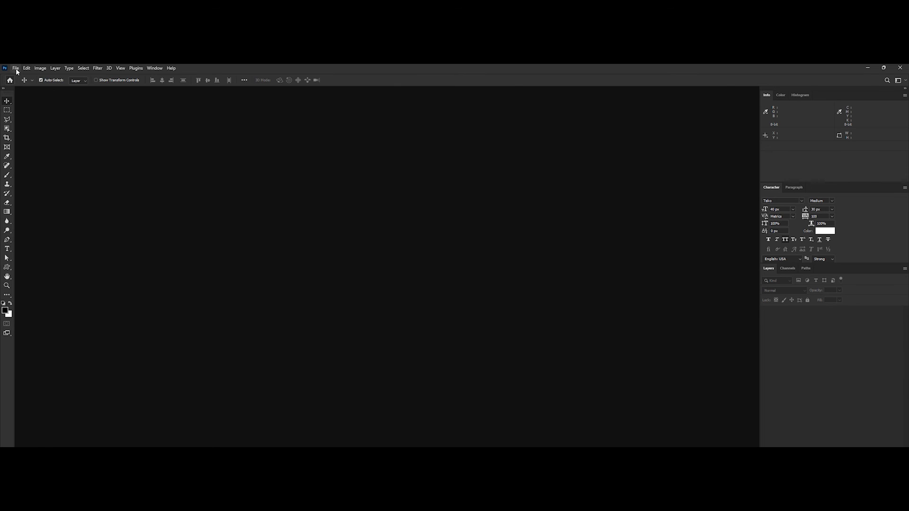
# Create a new transparent Photoshop document 7680 wide by 4320 high.
pyautogui.click(15, 68)
pyautogui.click(28, 77)
pyautogui.press('Tab')
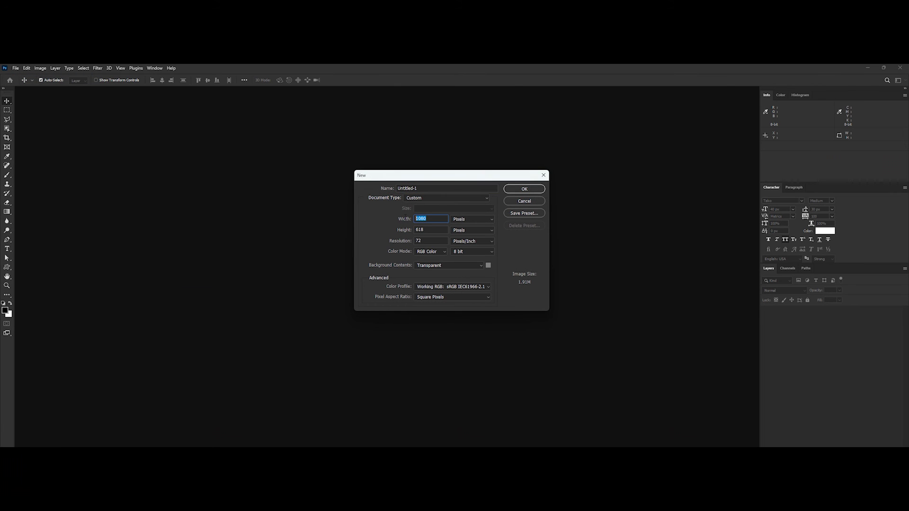
pyautogui.write('7680')
pyautogui.press('Tab')
pyautogui.press('Tab')
pyautogui.write('4320')
pyautogui.press('Return')
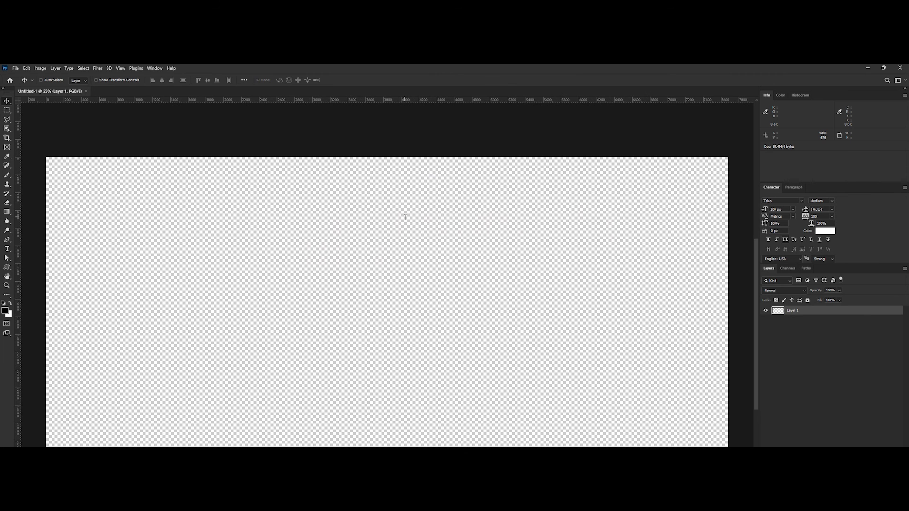
pyautogui.hotkey('ctrl', '-')
# Drag all sixteen rendered tile TIFFs from Explorer onto the canvas.
pyautogui.hotkey('alt', 'Tab')
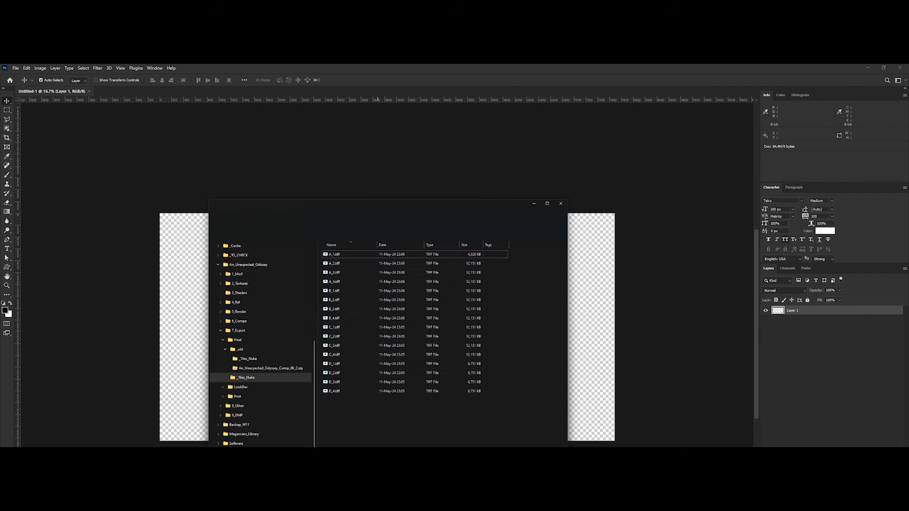
pyautogui.moveTo(356, 368); pyautogui.dragTo(609, 292)
pyautogui.press('Return')
pyautogui.press('Return')
pyautogui.press('Return')
pyautogui.press('Return')
pyautogui.press('Return')
pyautogui.press('Return')
pyautogui.press('Return')
pyautogui.press('Return')
pyautogui.press('Return')
pyautogui.press('Return')
pyautogui.press('Return')
pyautogui.press('Return')
pyautogui.press('Return')
pyautogui.press('Return')
pyautogui.press('Return')
pyautogui.press('Return')
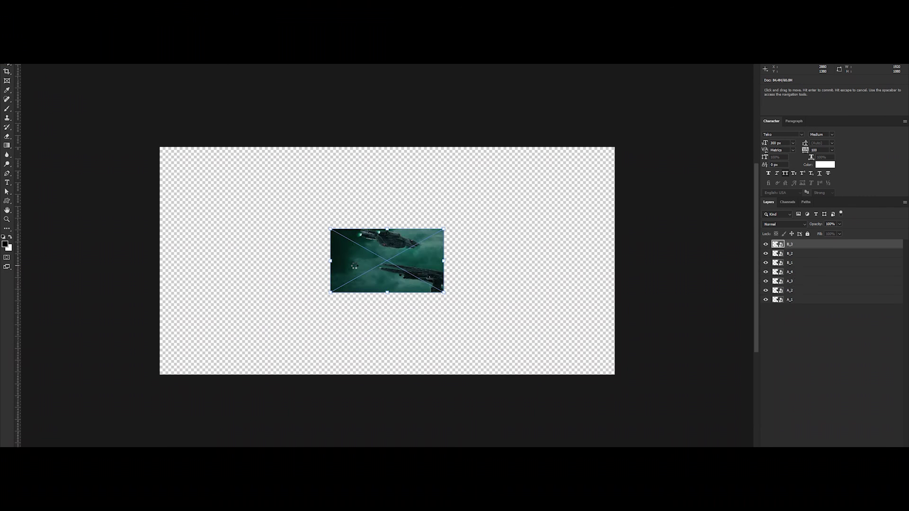
# Position the A tiles along the bottom row and the B tiles in the second row.
pyautogui.keyDown('alt'); pyautogui.click(766, 383); pyautogui.keyUp('alt')
pyautogui.moveTo(360, 278); pyautogui.dragTo(190, 361)
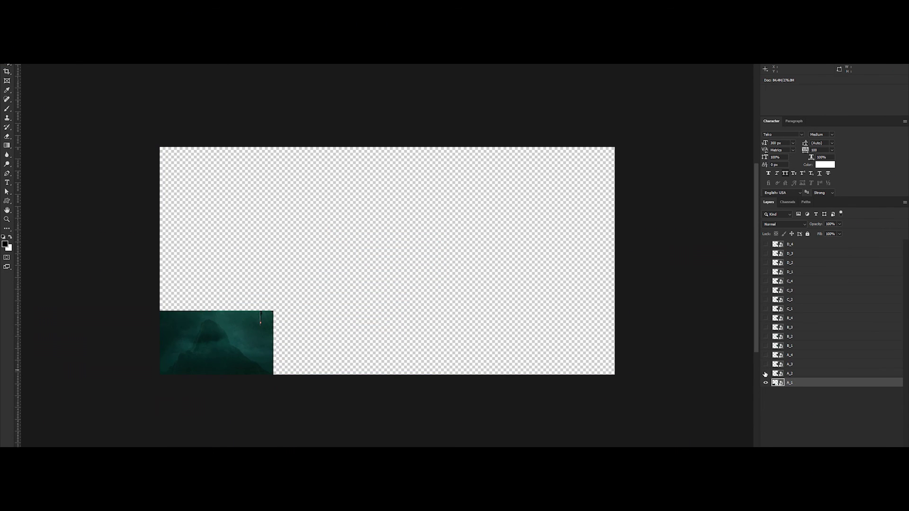
pyautogui.click(765, 374)
pyautogui.click(765, 364)
pyautogui.moveTo(384, 265); pyautogui.dragTo(464, 349)
pyautogui.click(766, 356)
pyautogui.moveTo(405, 259); pyautogui.dragTo(576, 340)
pyautogui.moveTo(266, 267); pyautogui.dragTo(214, 271)
pyautogui.click(765, 337)
pyautogui.moveTo(389, 254); pyautogui.dragTo(554, 265)
# Reveal the C tile layers and move them into the third row.
pyautogui.click(765, 328)
pyautogui.click(766, 318)
pyautogui.click(765, 309)
pyautogui.moveTo(194, 195); pyautogui.dragTo(187, 199)
pyautogui.click(765, 300)
pyautogui.click(765, 291)
pyautogui.moveTo(385, 245); pyautogui.dragTo(332, 199)
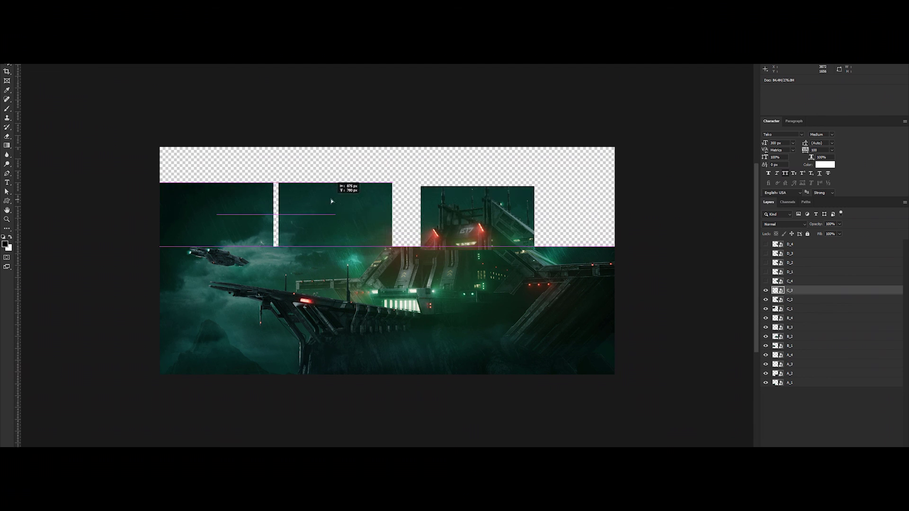
# Place tiles D_1 through D_4 across the top row to complete the image.
pyautogui.click(766, 282)
pyautogui.click(766, 271)
pyautogui.moveTo(388, 248); pyautogui.dragTo(217, 157)
pyautogui.moveTo(308, 173); pyautogui.dragTo(310, 169)
pyautogui.click(766, 253)
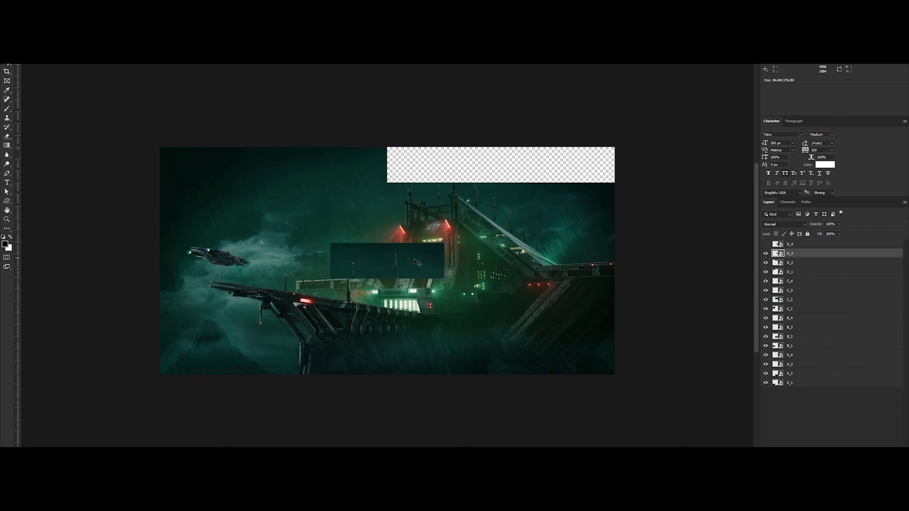
pyautogui.click(766, 245)
pyautogui.moveTo(388, 259); pyautogui.dragTo(558, 162)
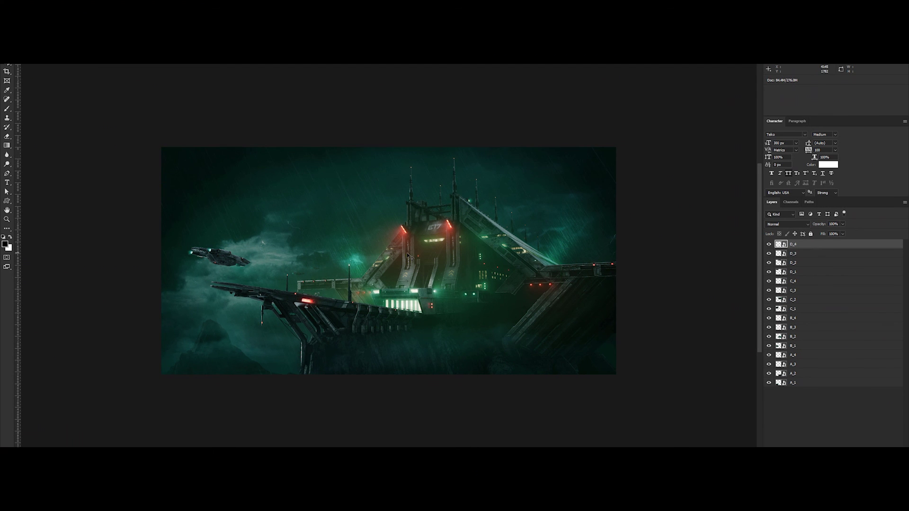